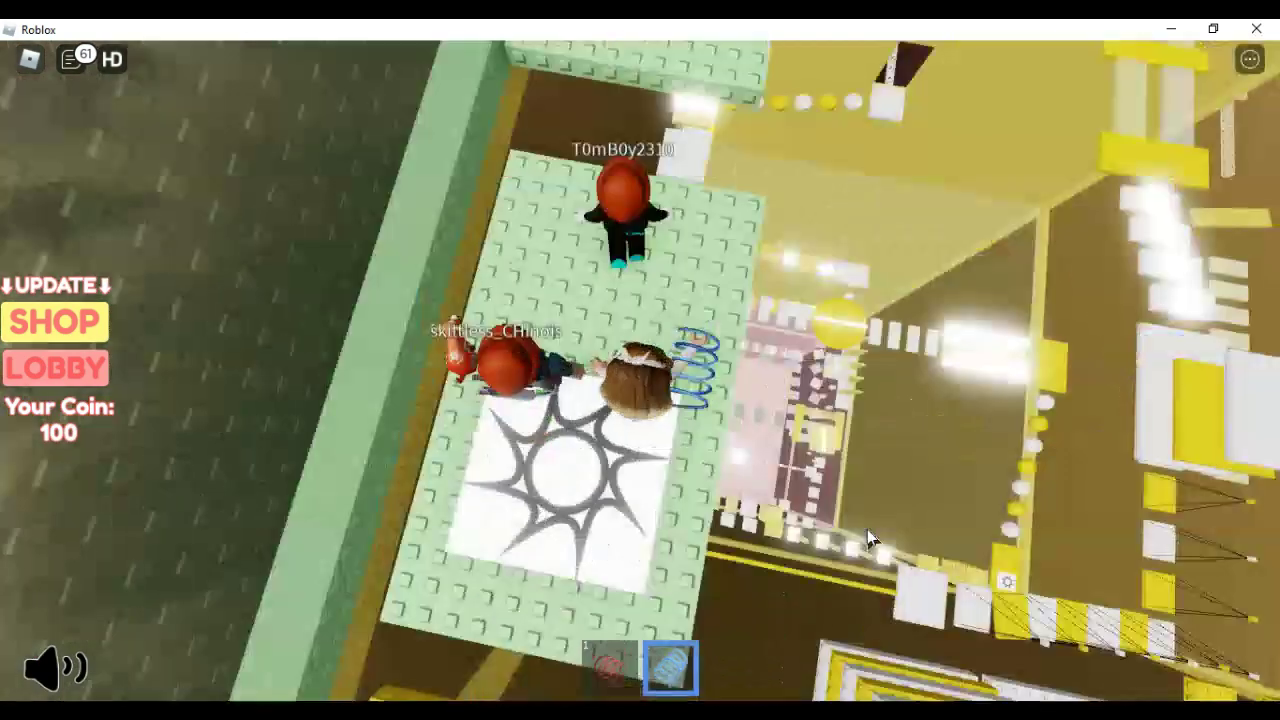
Jump off the white checkpoint pad and climb the green wall ledges onto the green platform.
key(space)
key(w)
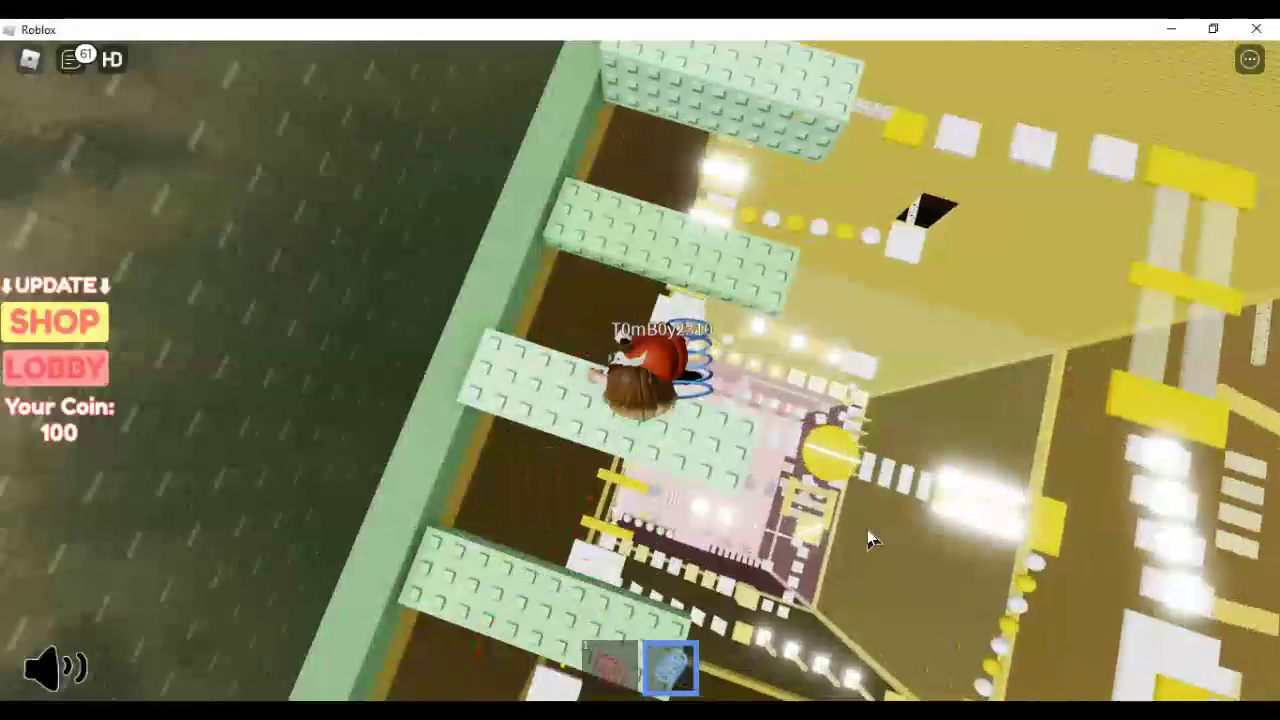
key(w)
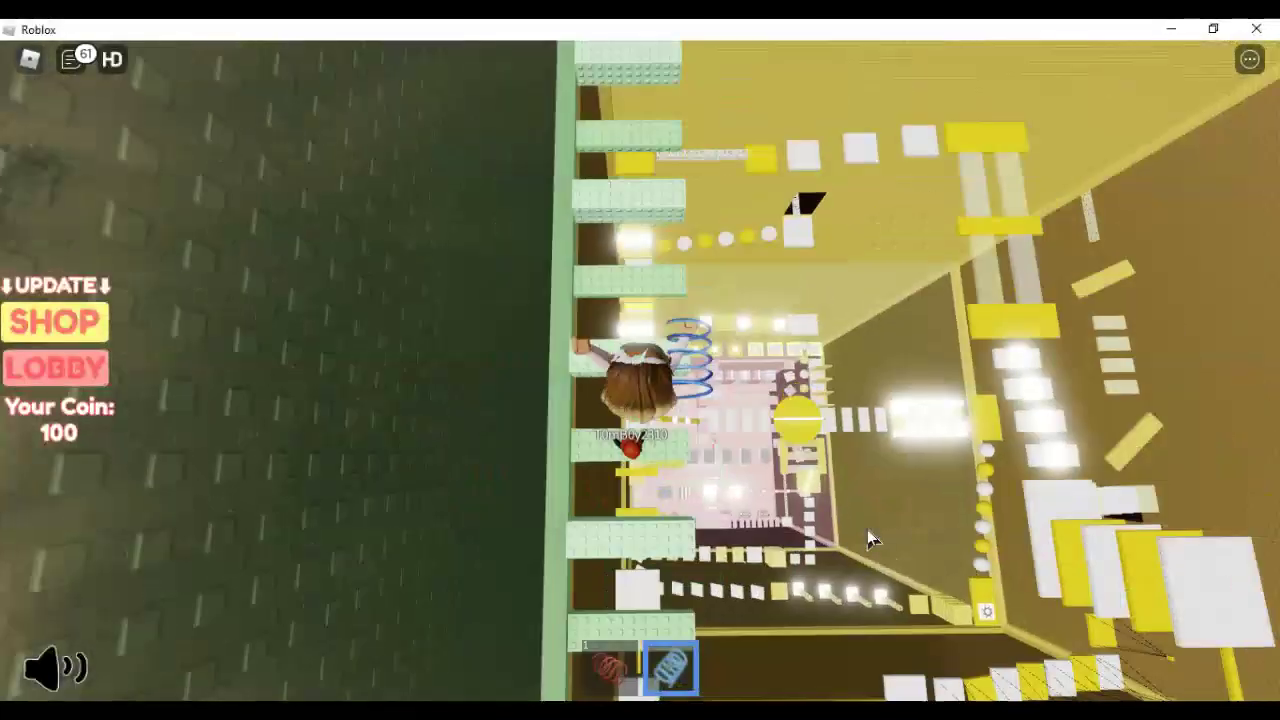
key(w)
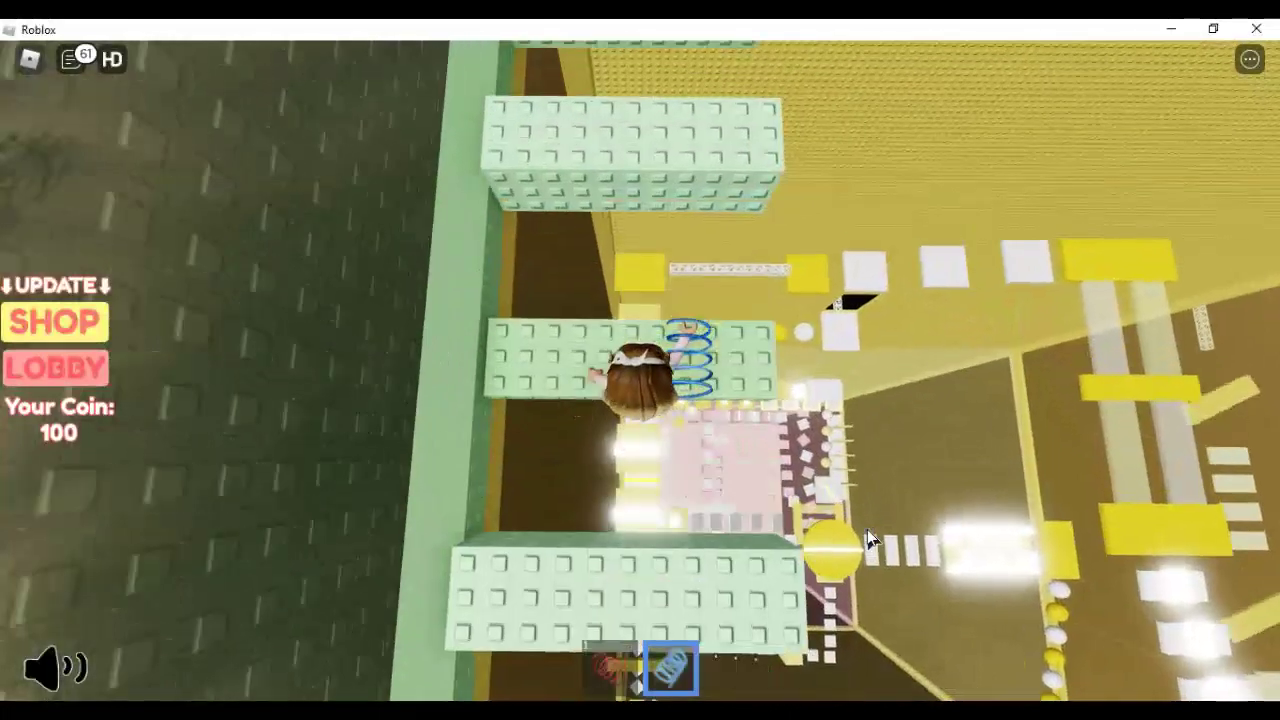
key(w)
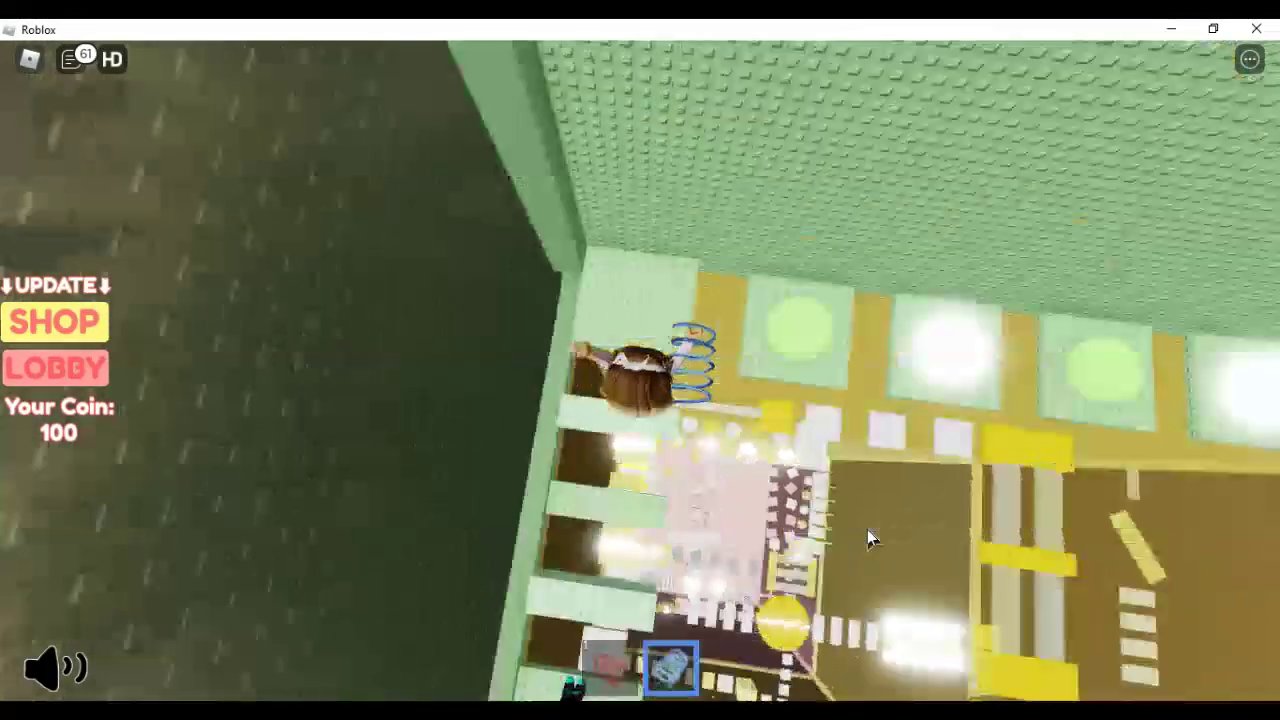
key(w)
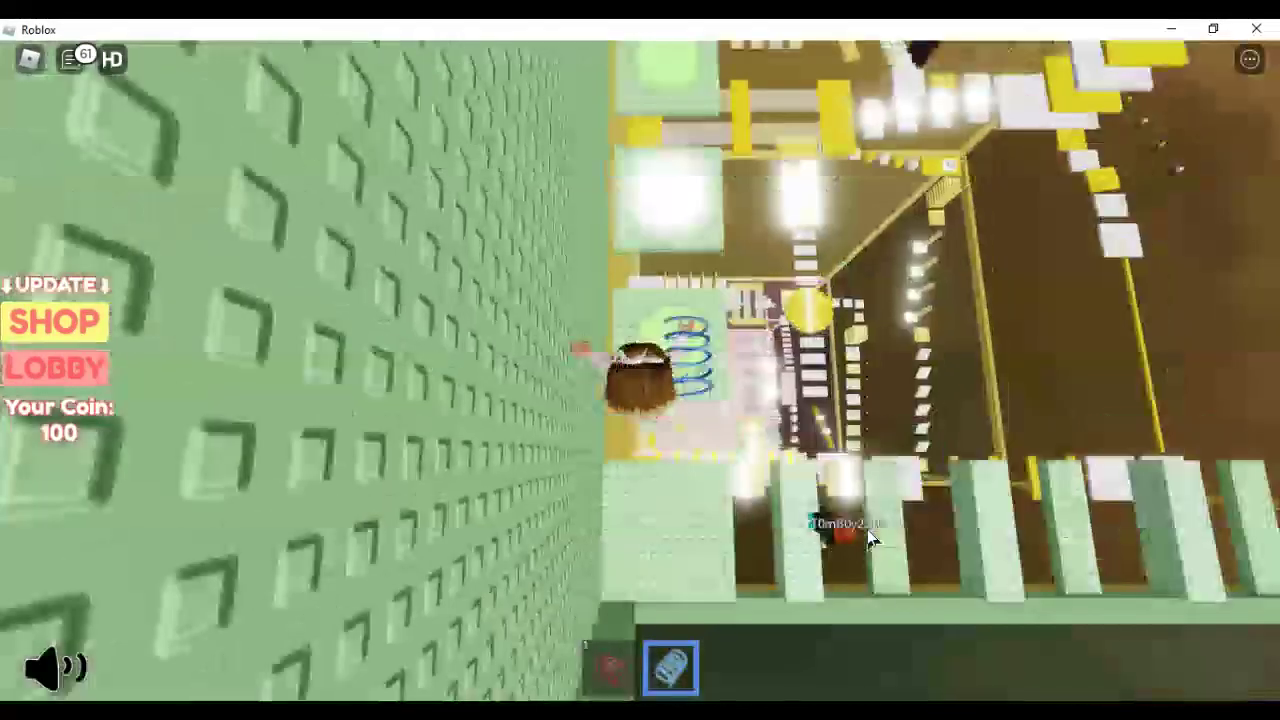
key(w)
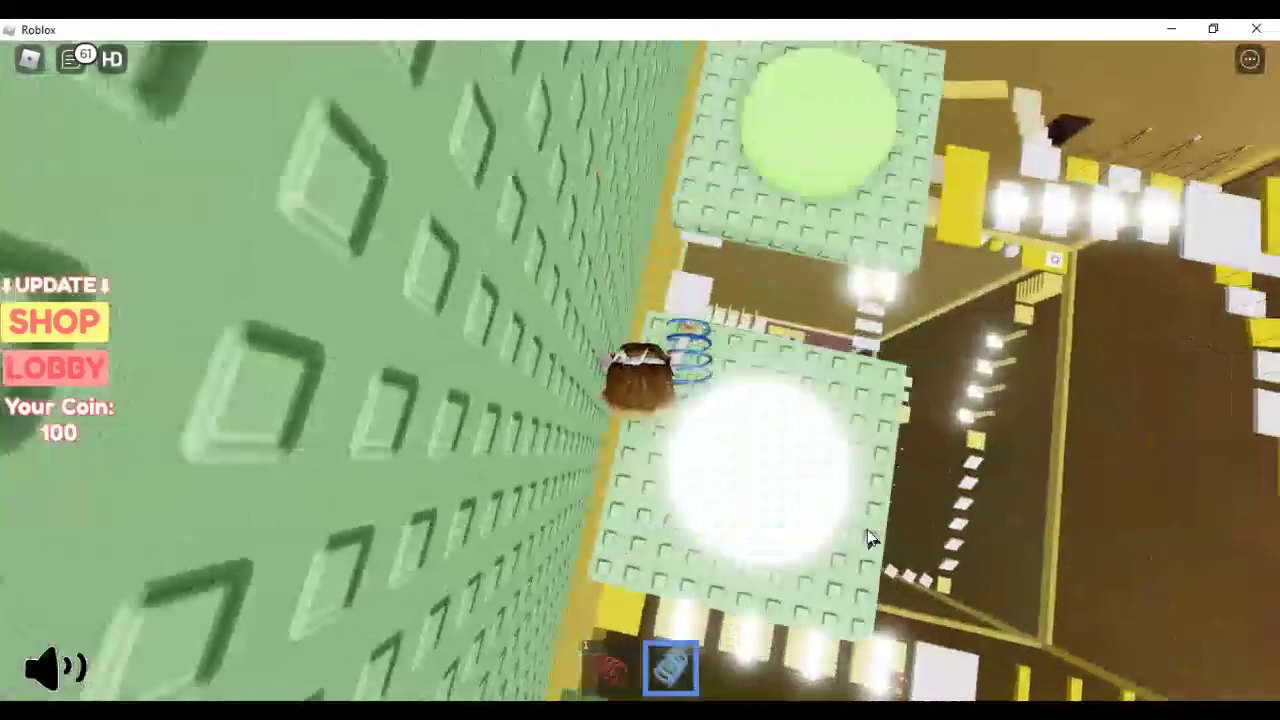
key(w)
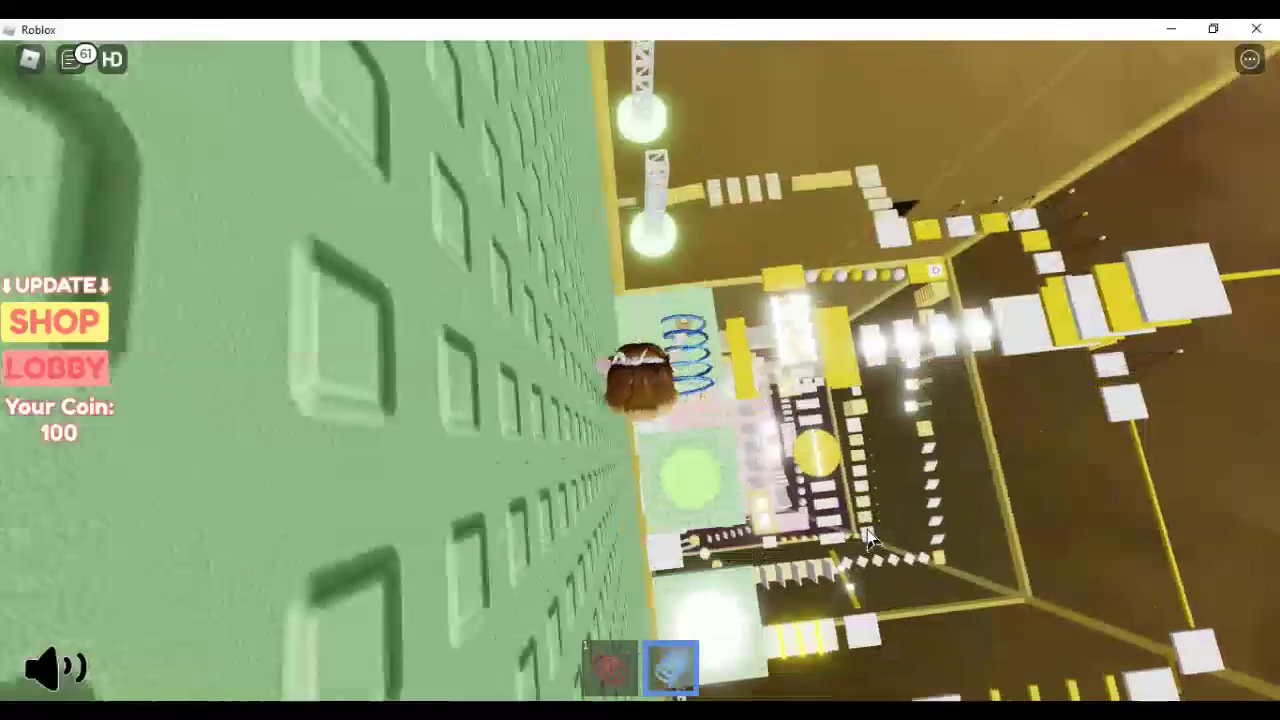
key(w)
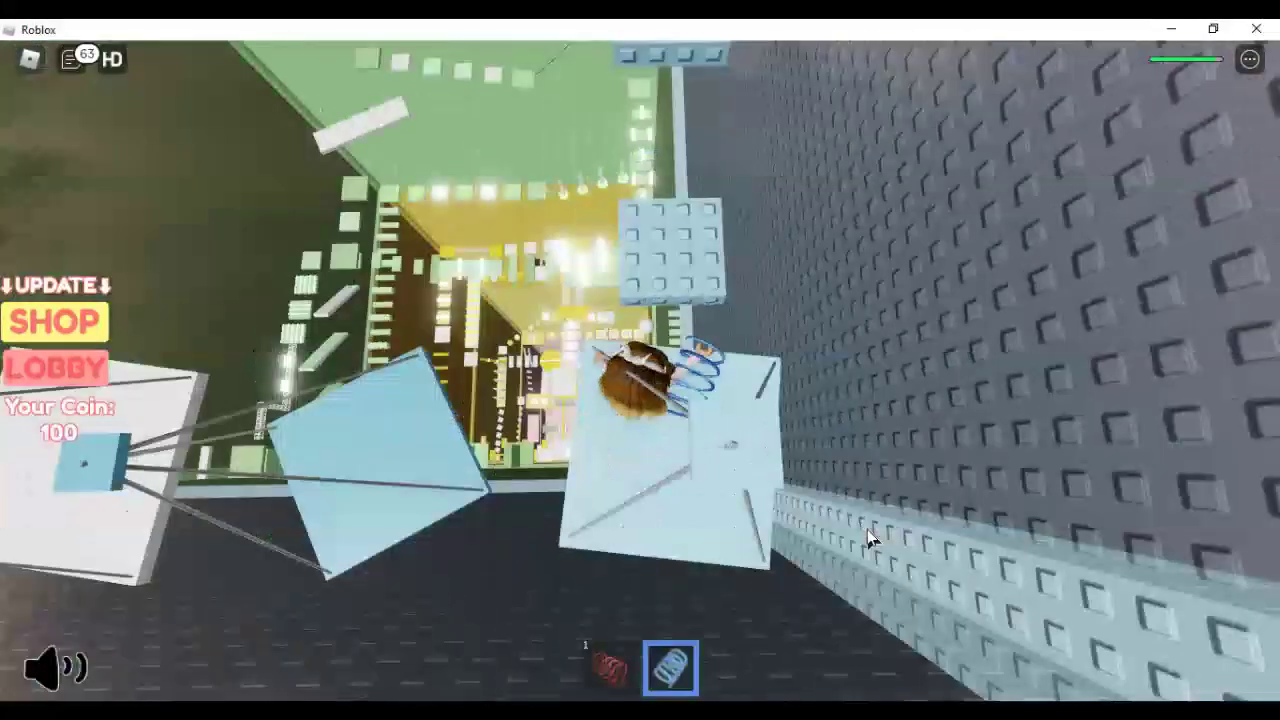
Jump up along the wall and off the ledge into the purple stage's checkpoint pad.
key(space)
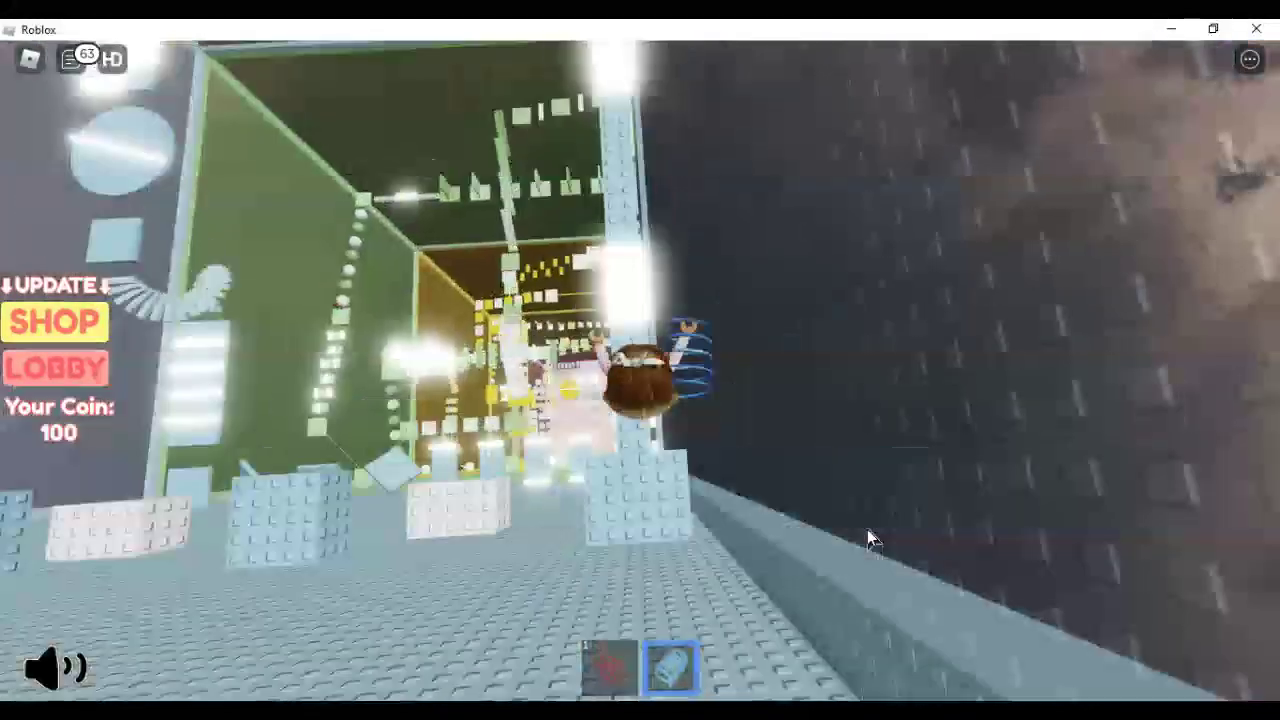
key(space)
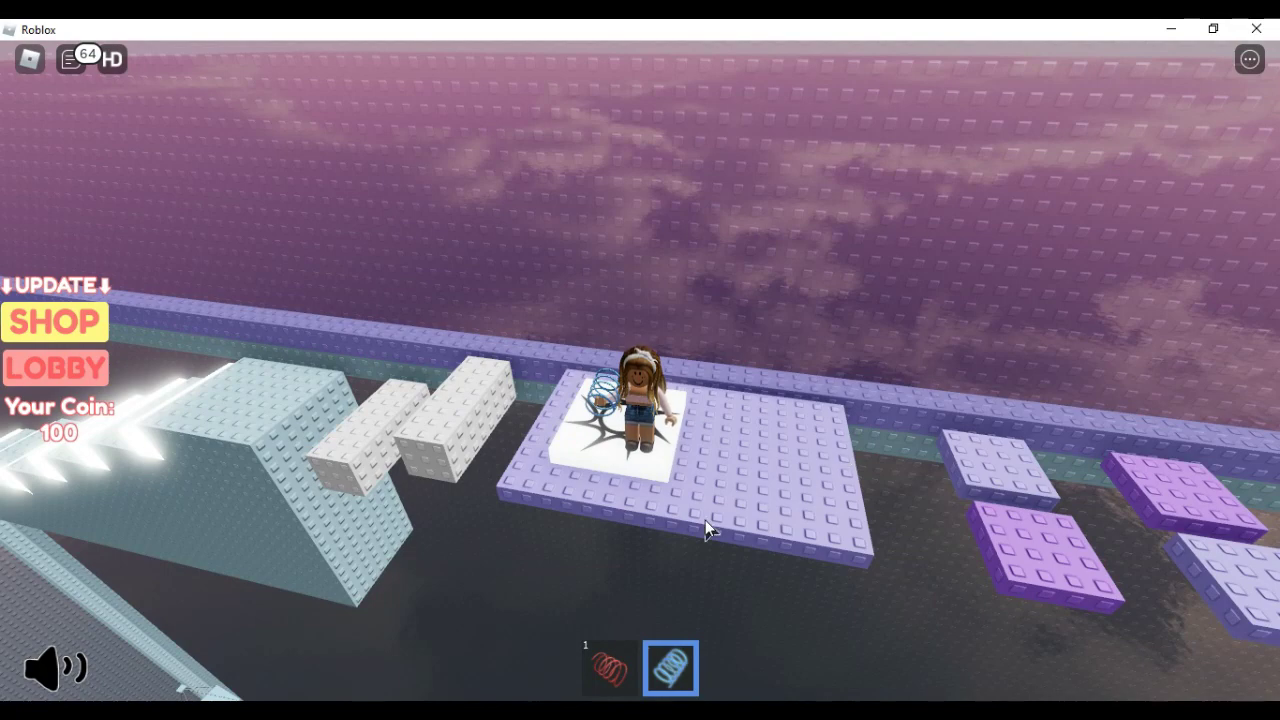
scroll(705, 521, down, 2)
scroll(705, 521, down, 10)
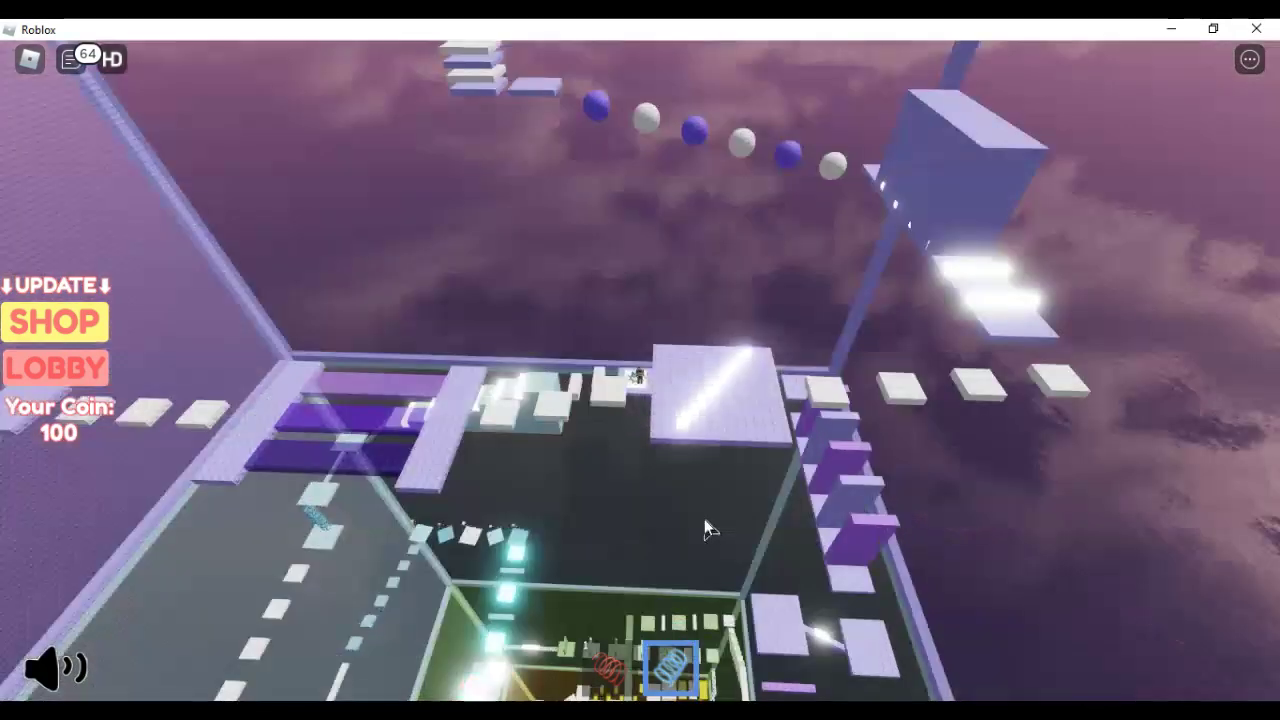
scroll(705, 530, up, 2)
scroll(705, 530, up, 2)
Tilt the camera level, then steeply down over the purple stage's course.
key(Page_Up)
key(Page_Up)
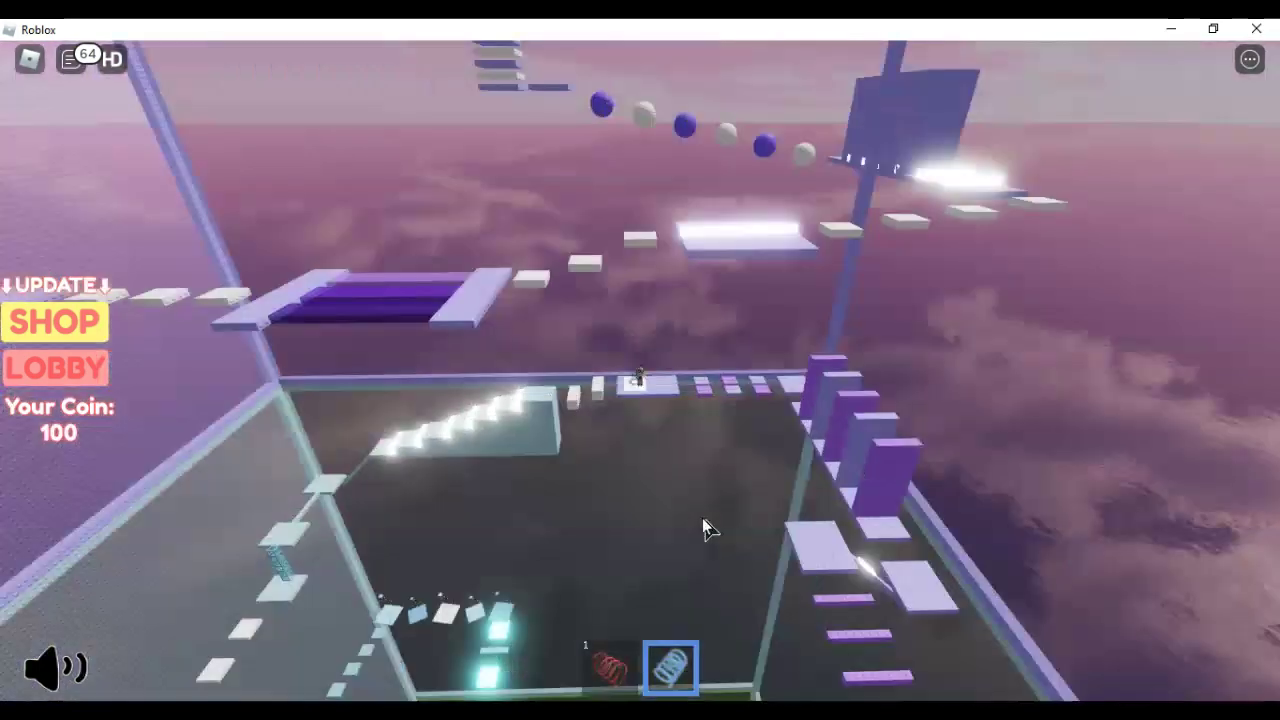
scroll(705, 528, up, 2)
key(Page_Down)
key(Page_Down)
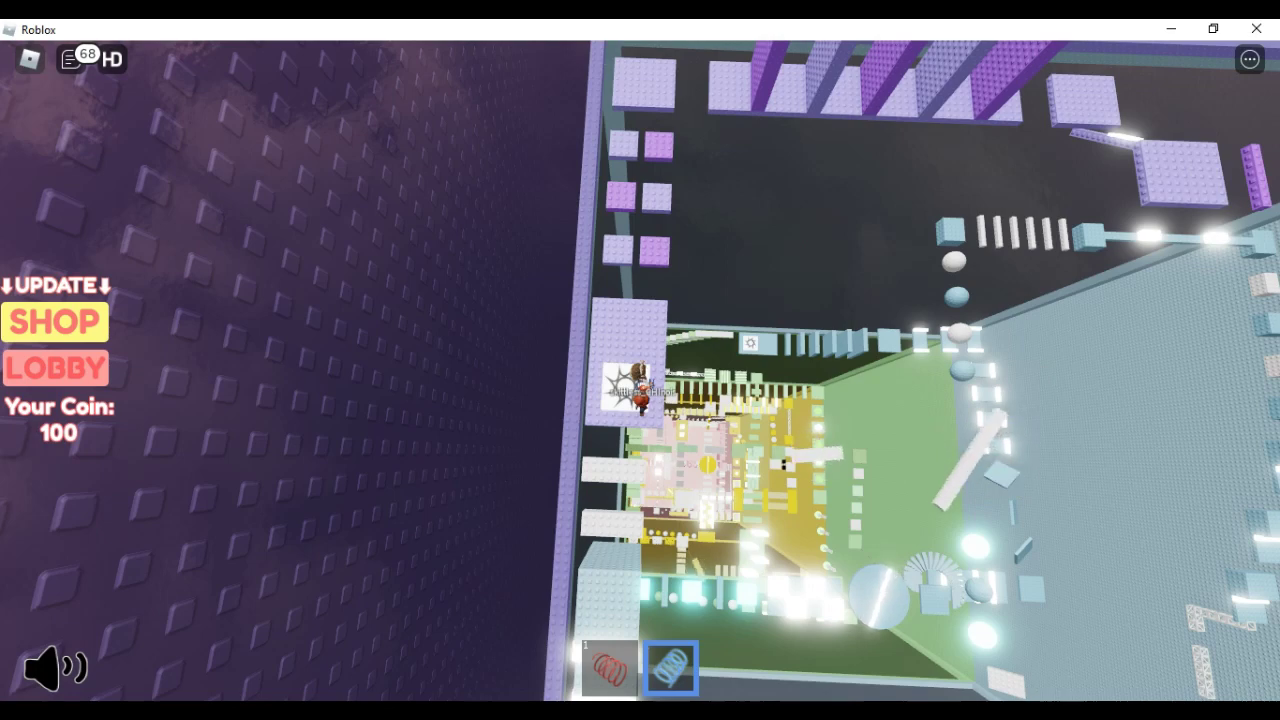
Rotate the camera around the tower to a level front view of both avatars.
key(comma)
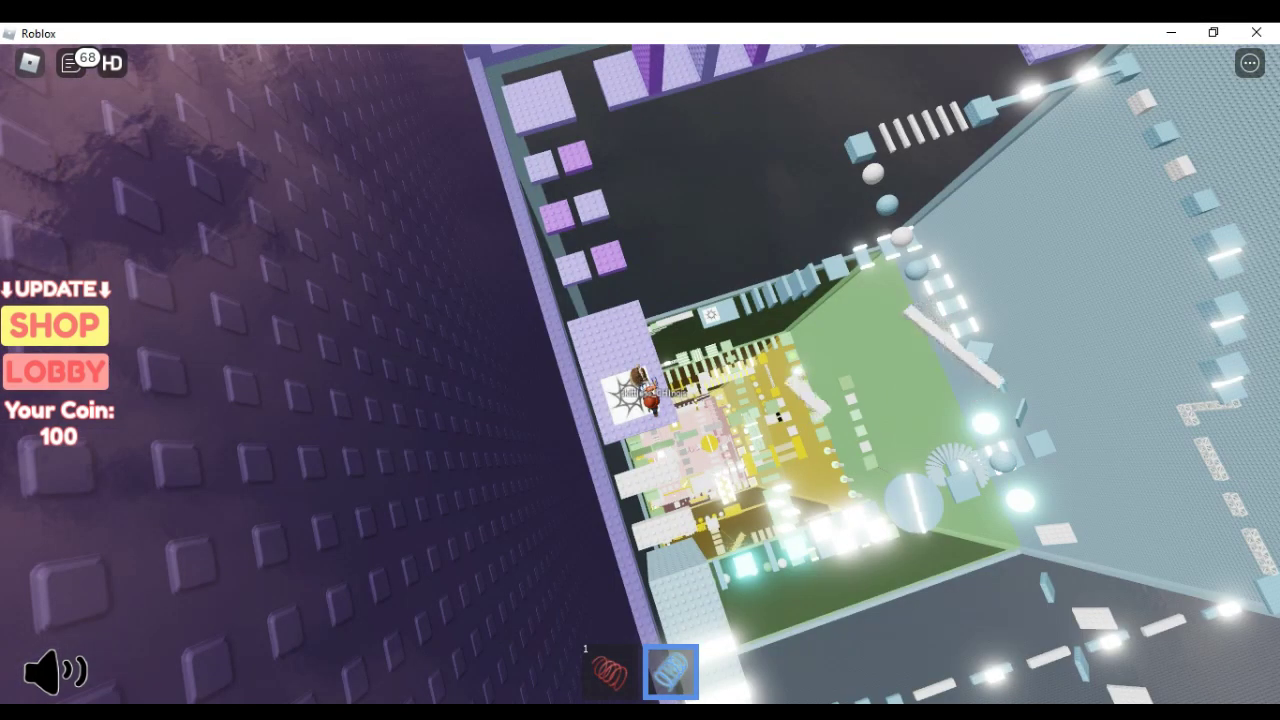
key(comma)
key(comma)
key(comma)
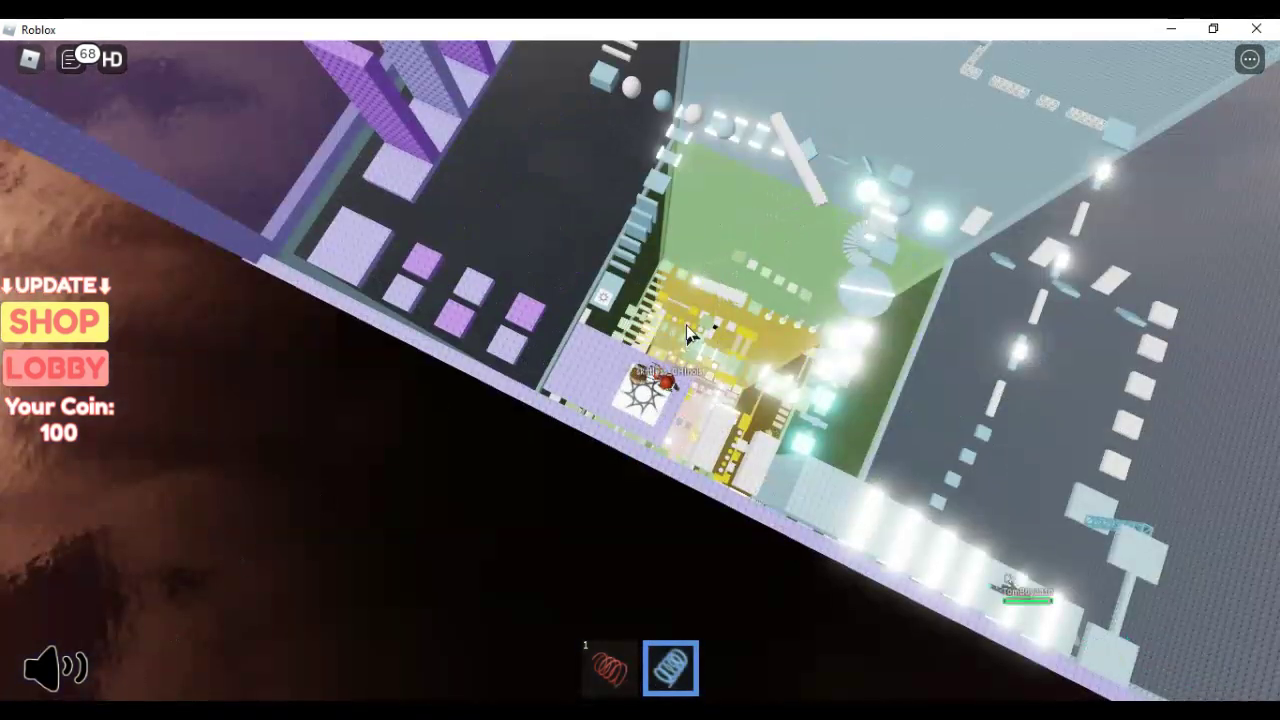
key(comma)
key(comma)
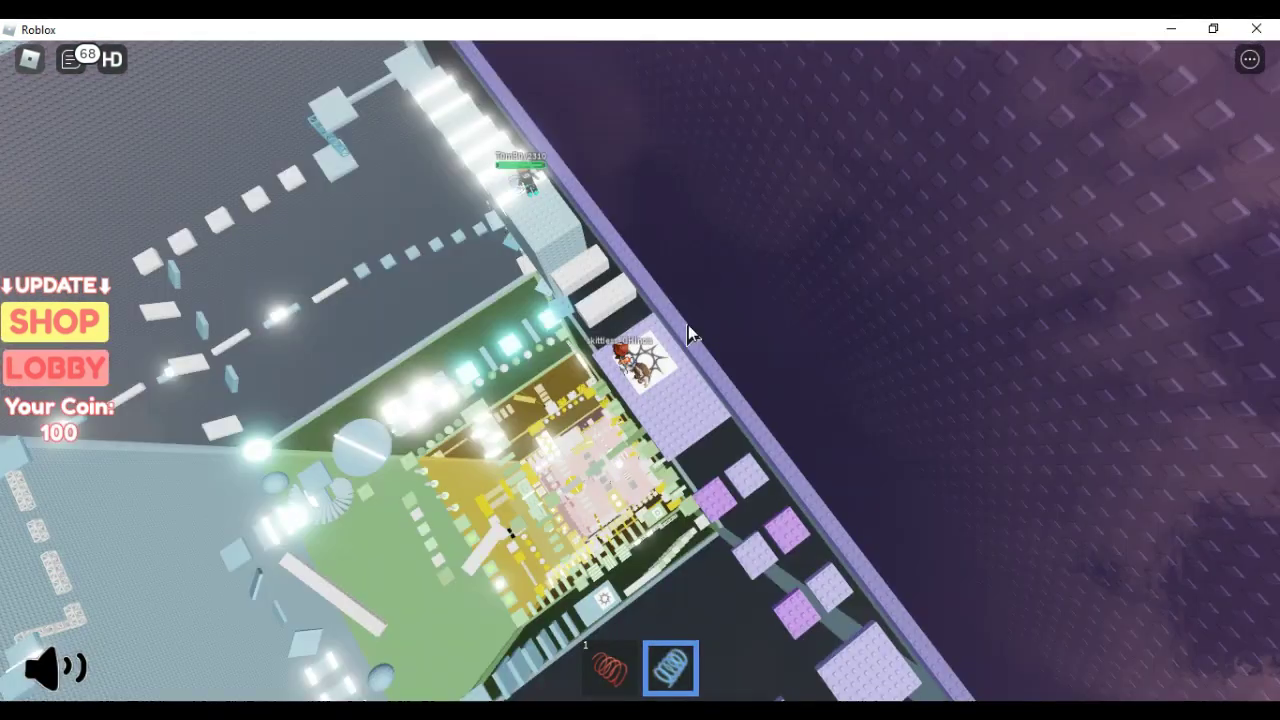
key(comma)
key(comma)
key(comma)
key(comma)
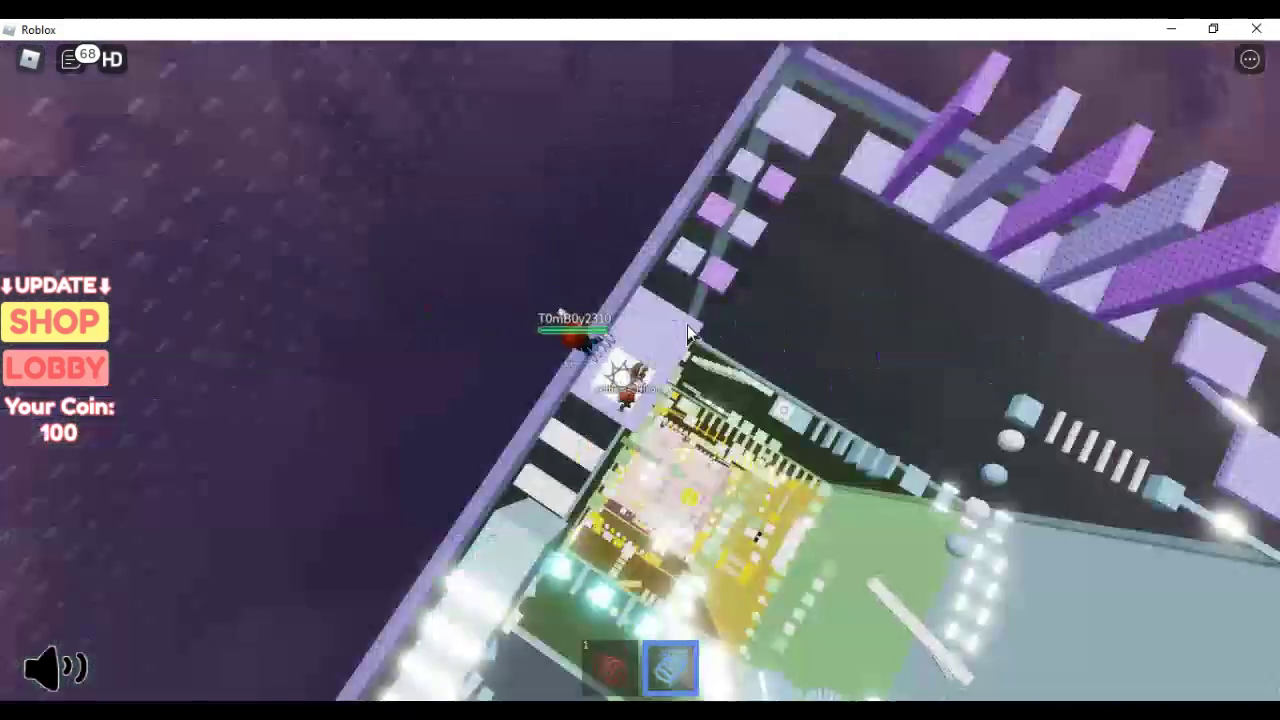
scroll(688, 335, up, 3)
key(Page_Up)
key(Page_Up)
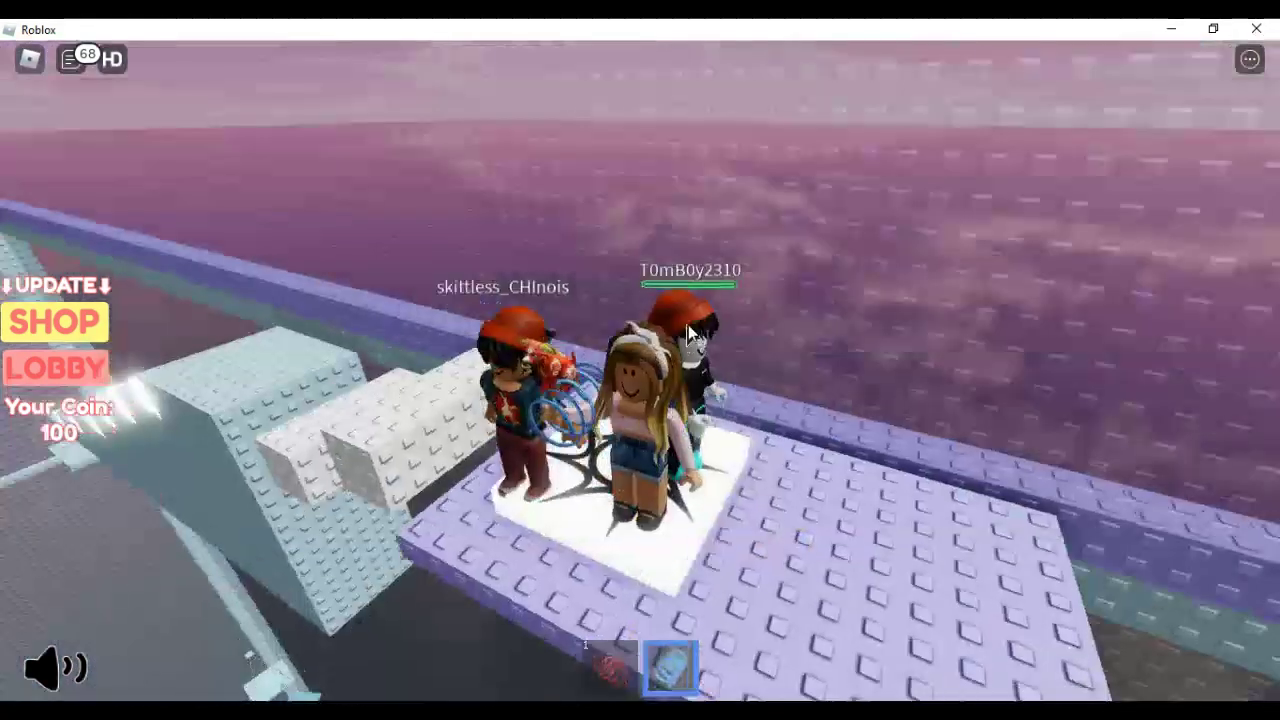
scroll(688, 335, up, 2)
key(comma)
key(comma)
key(comma)
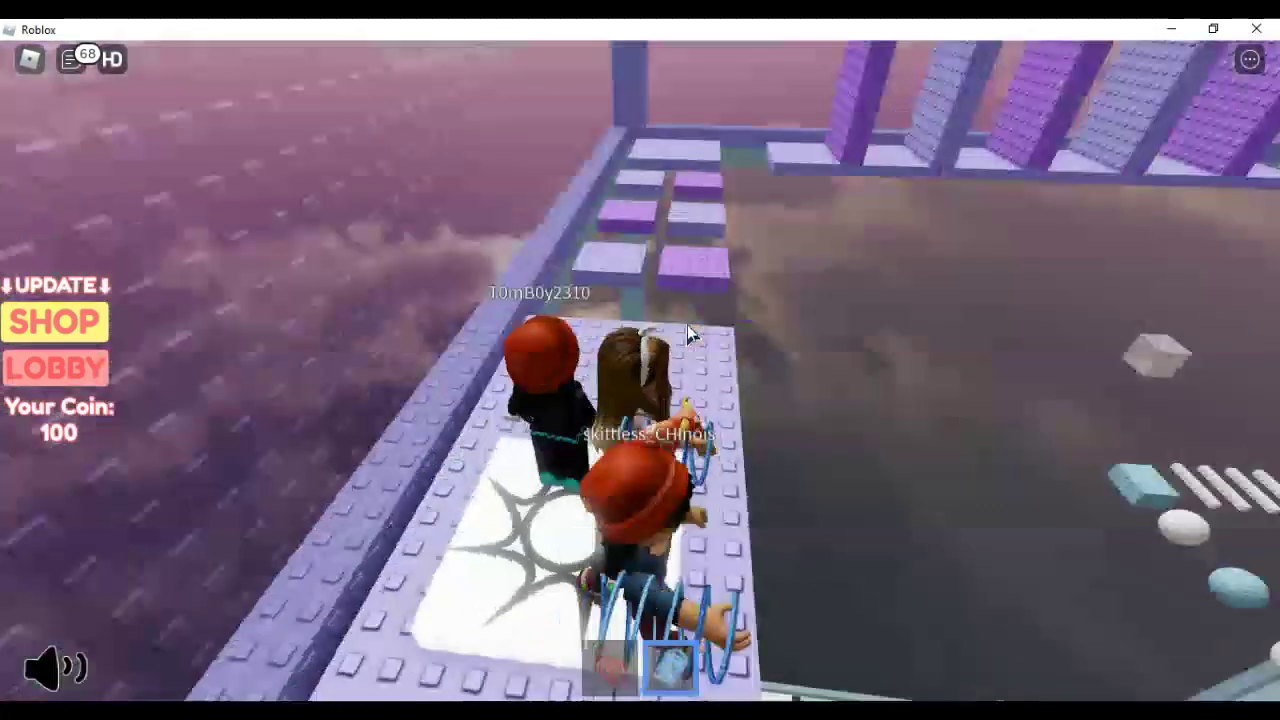
scroll(687, 335, up, 2)
key(comma)
key(comma)
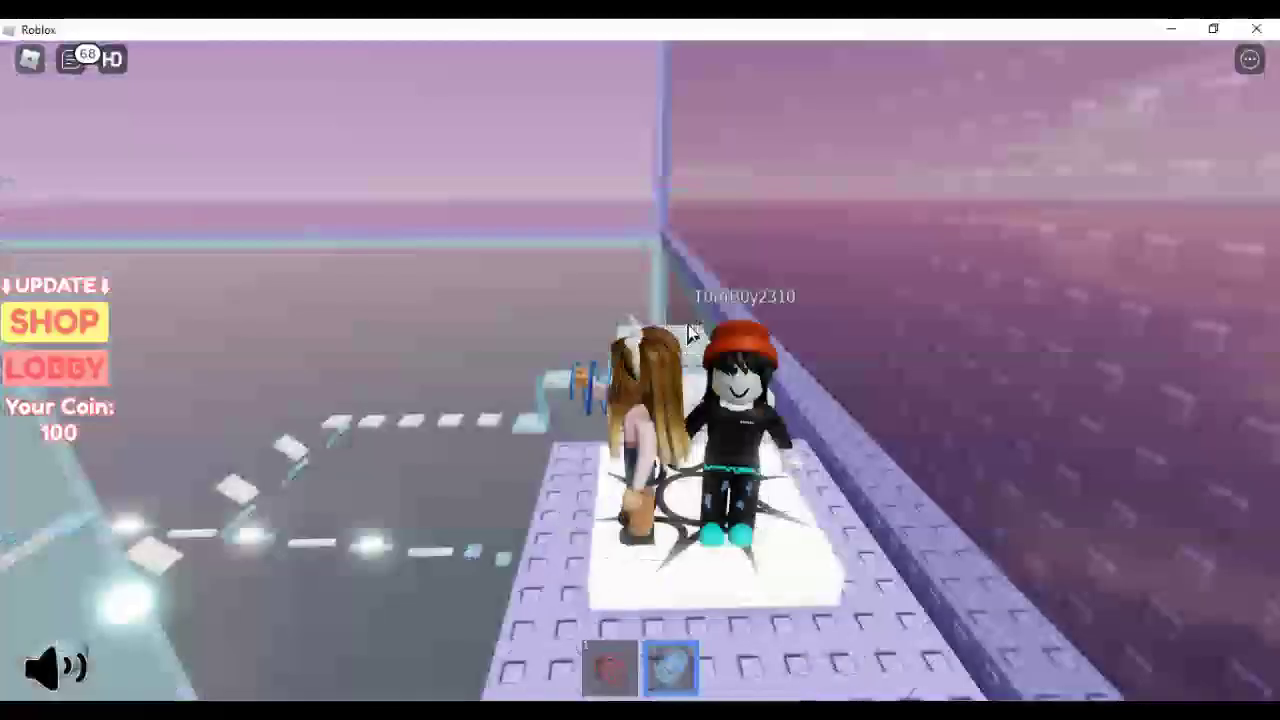
key(comma)
scroll(688, 335, up, 2)
key(comma)
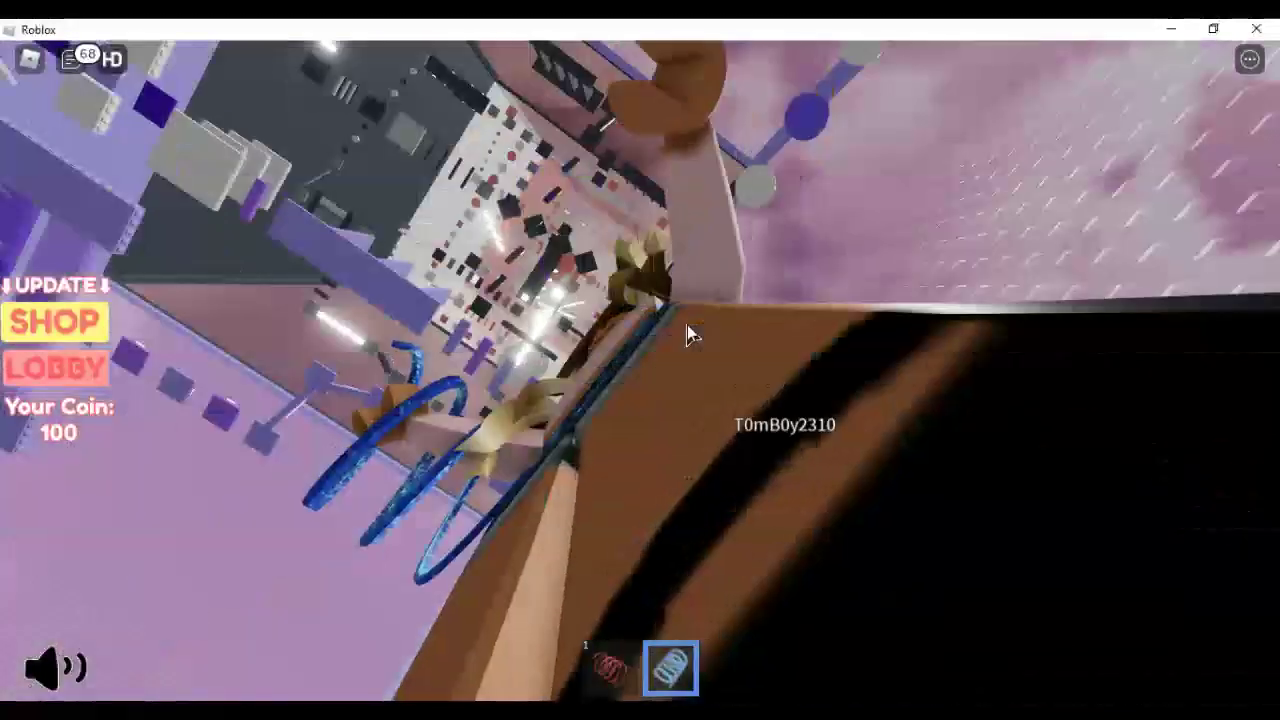
scroll(688, 333, down, 2)
Tilt and orbit the view around the avatars, looking down the walkway.
key(Page_Down)
key(Page_Down)
key(Page_Up)
key(Page_Up)
key(Page_Up)
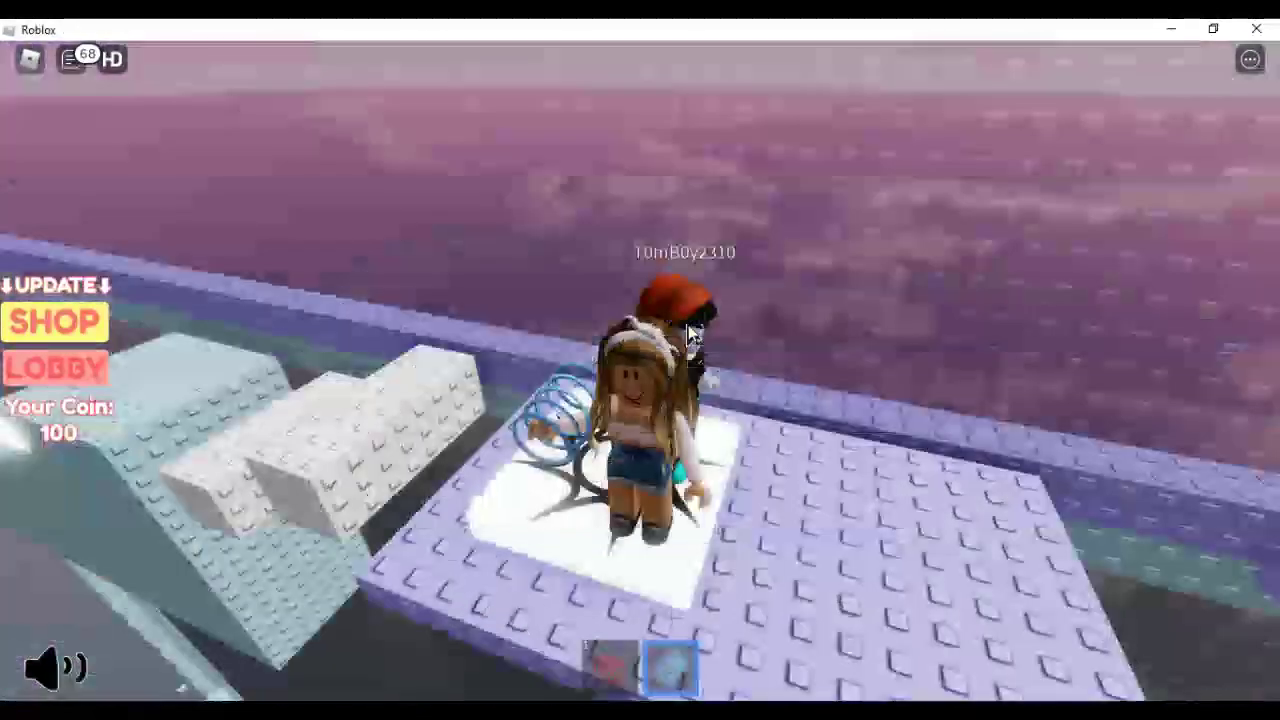
scroll(688, 333, up, 2)
key(comma)
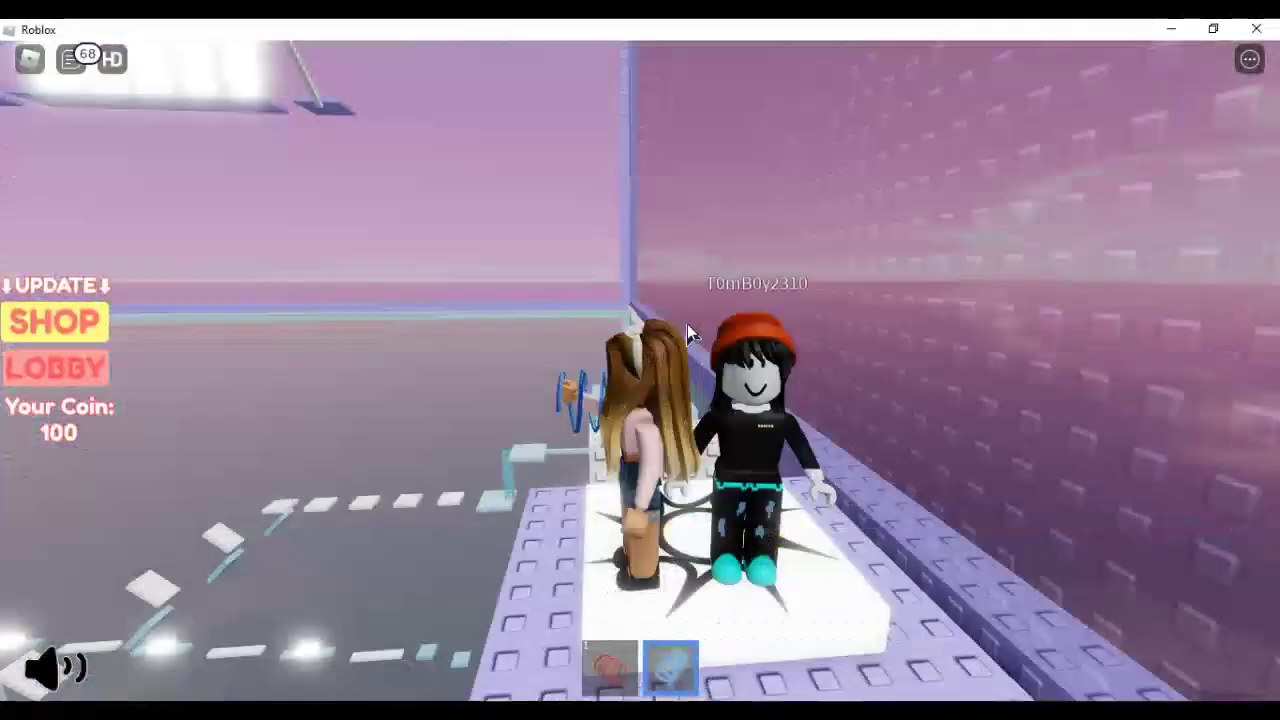
key(Page_Down)
key(Page_Down)
key(comma)
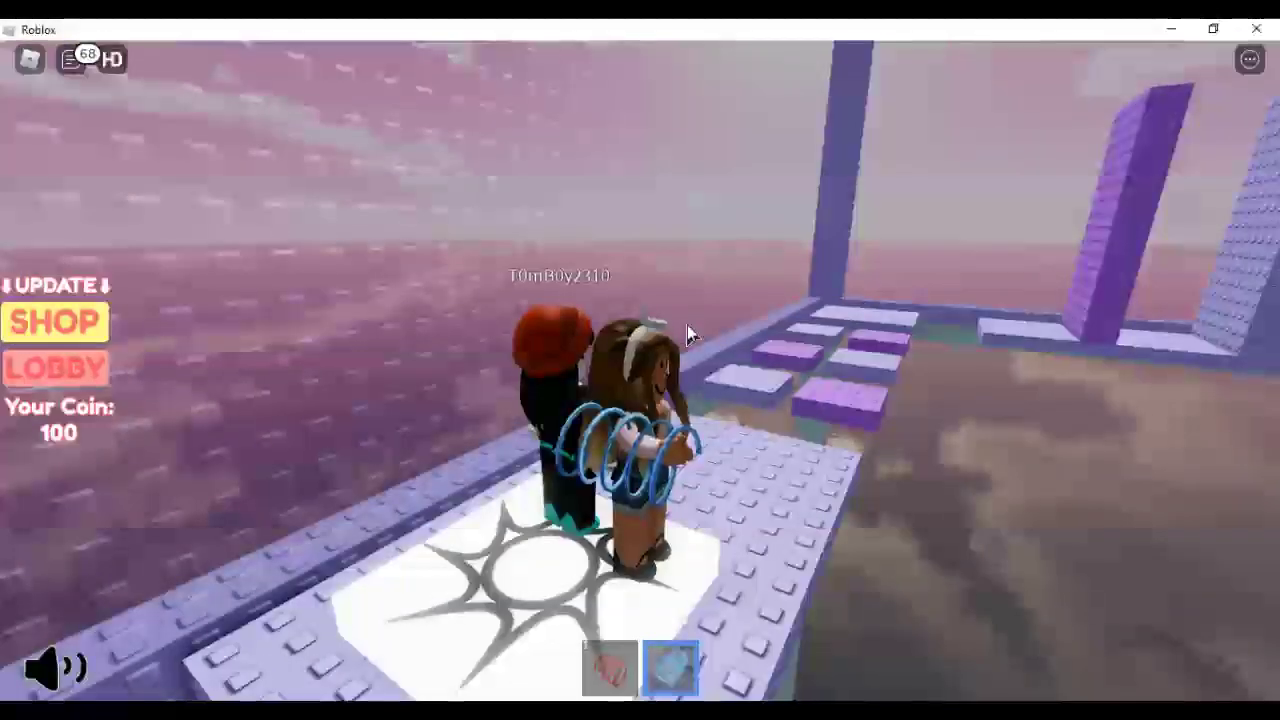
key(Page_Down)
key(Page_Down)
key(comma)
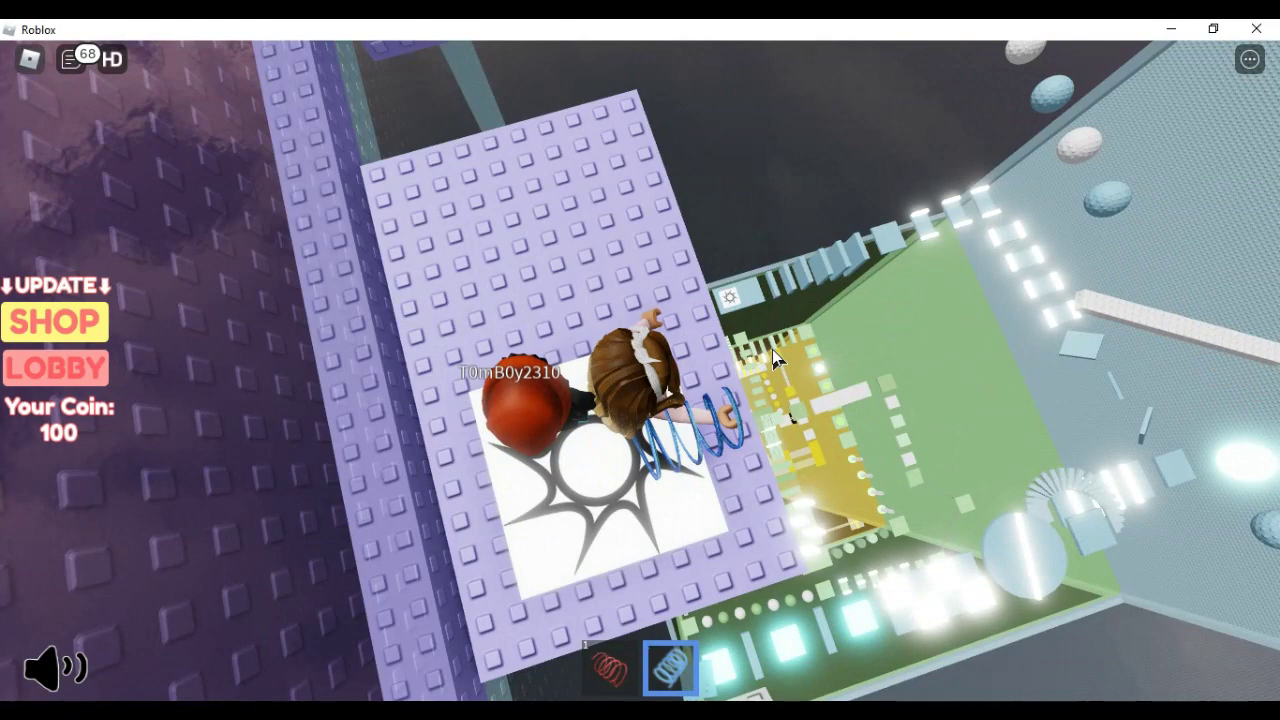
key(Page_Up)
key(Page_Up)
key(Page_Up)
Orbit the view to frame the two avatars from the front, below and behind.
key(Right)
key(Right)
key(Right)
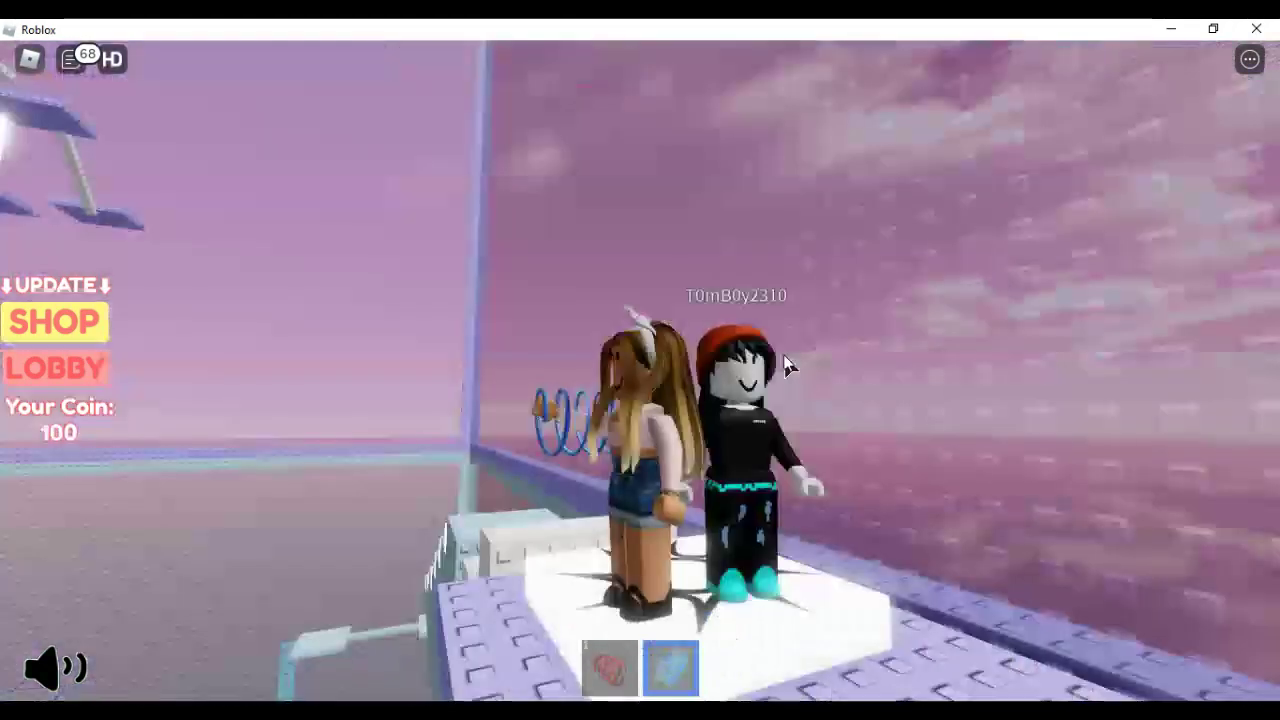
key(Right)
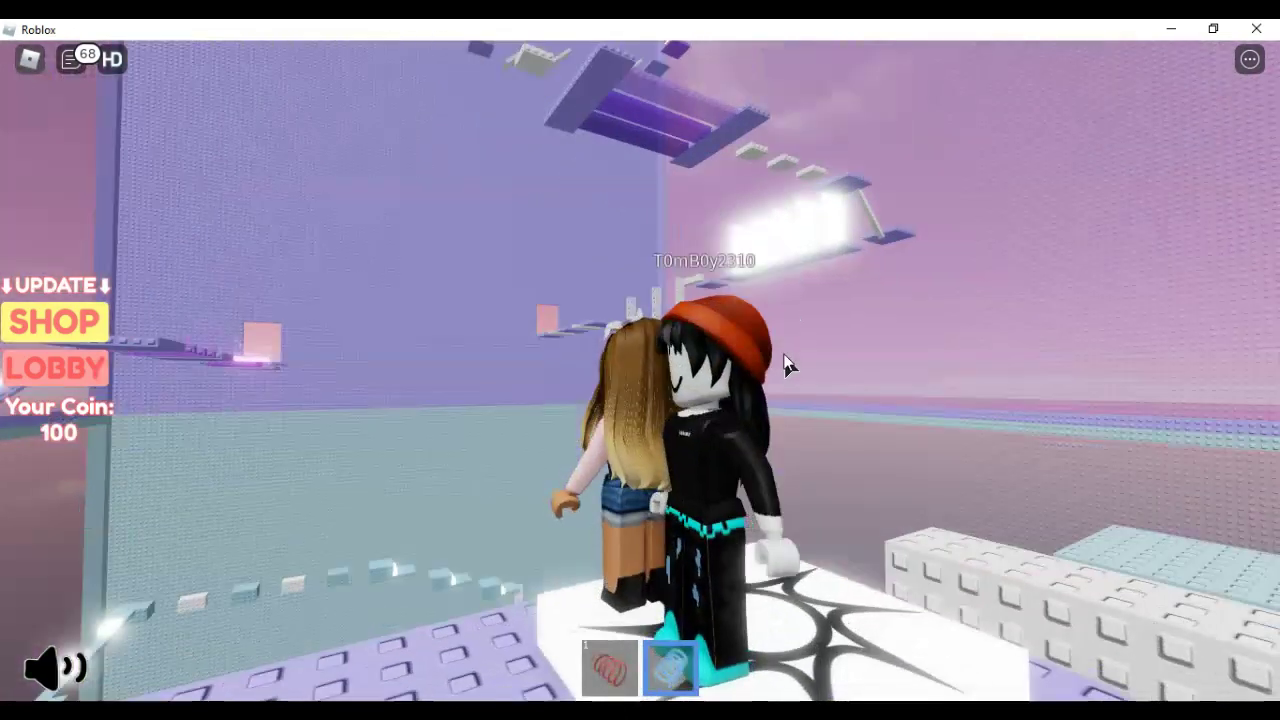
key(Right)
key(Page_Down)
key(Page_Down)
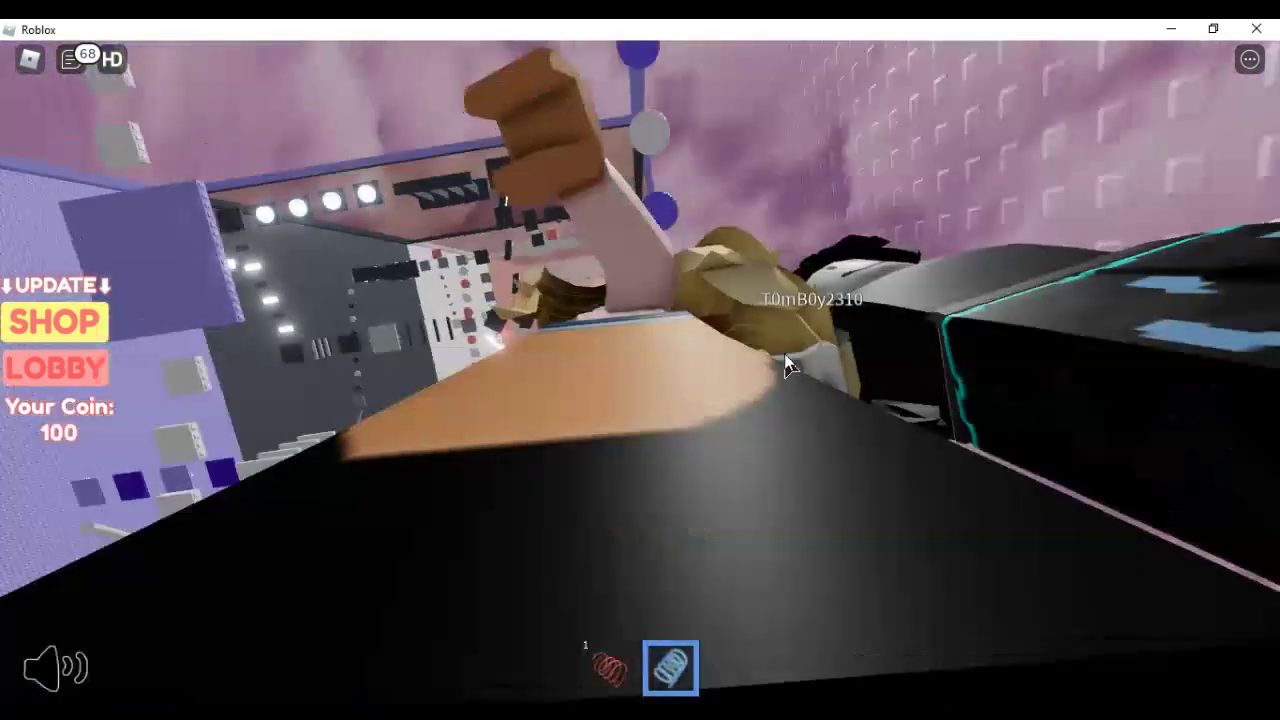
key(Page_Down)
key(Page_Down)
key(Page_Down)
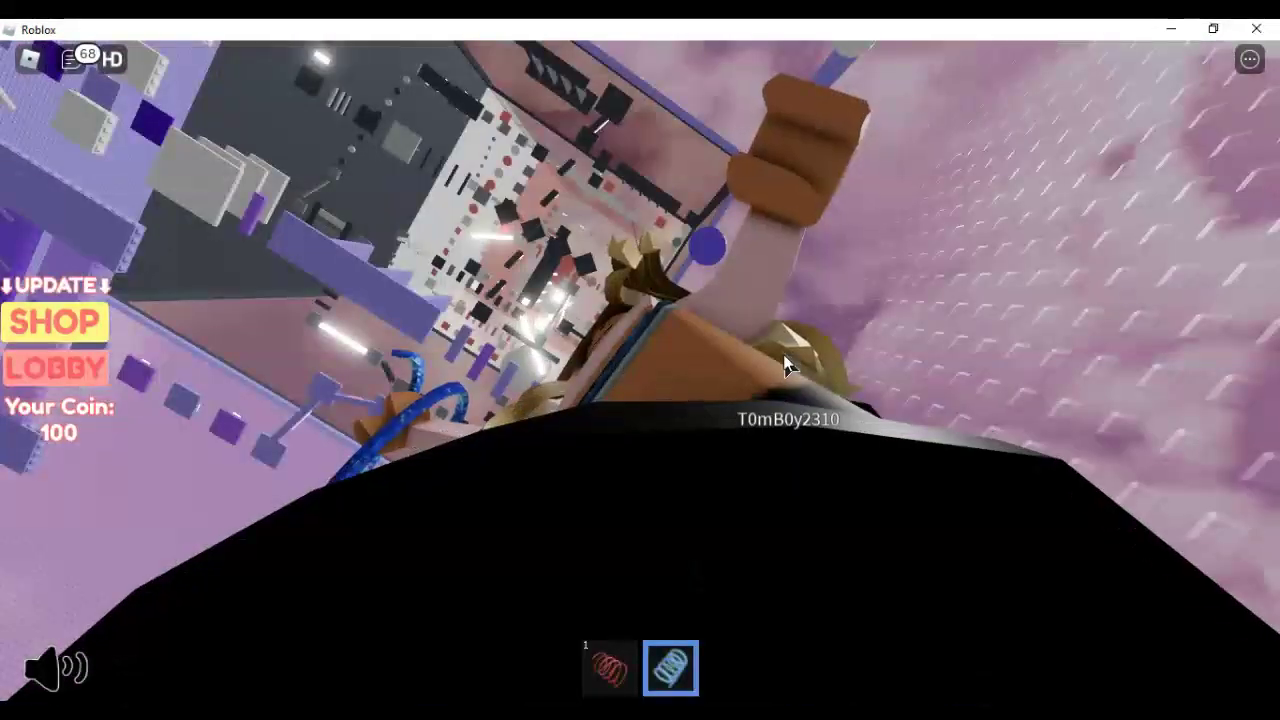
key(Page_Up)
key(Page_Up)
key(Page_Up)
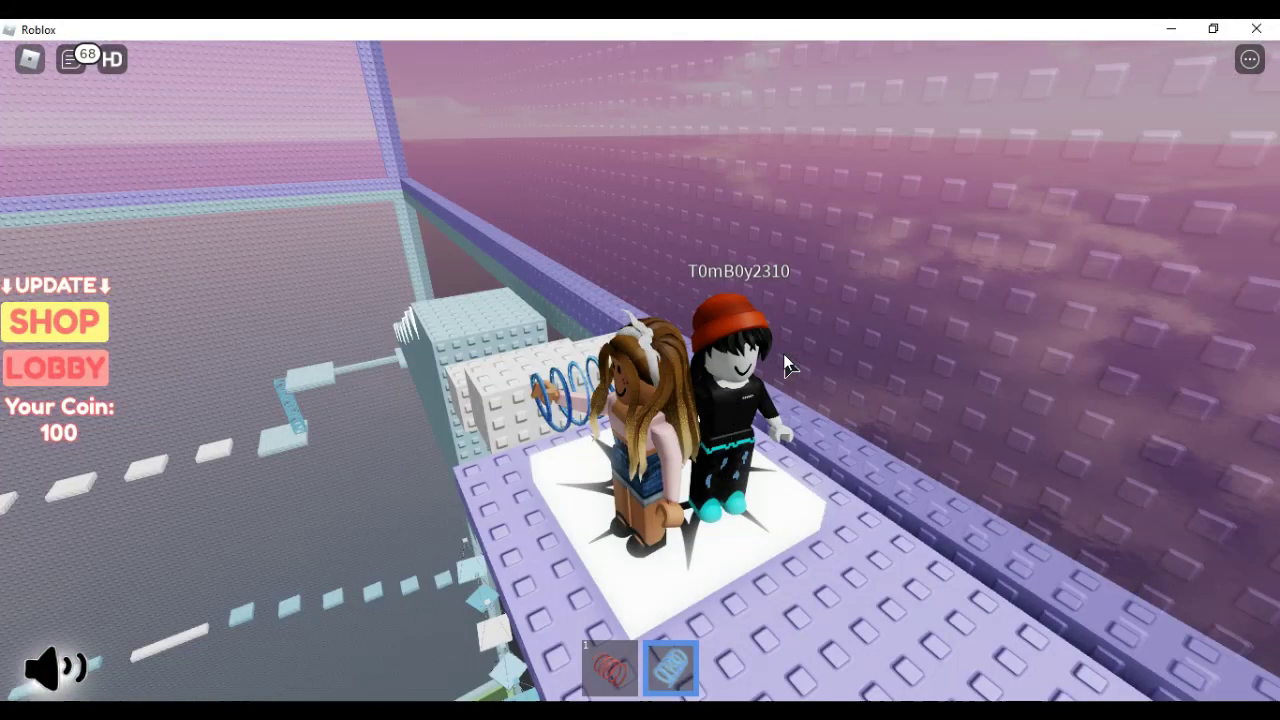
key(Left)
key(Left)
key(Left)
key(Left)
key(Left)
key(Left)
key(Left)
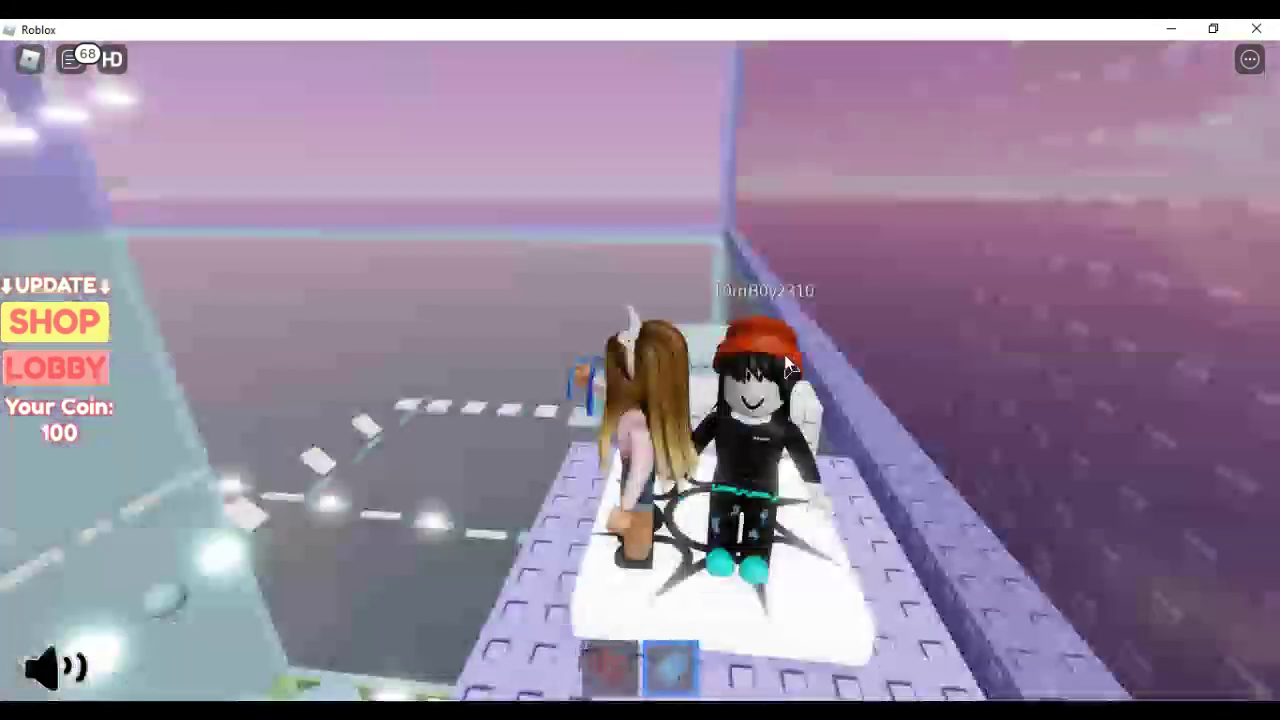
key(Left)
key(Left)
key(Left)
key(Left)
key(Left)
Swing the view toward the tower, then level it down onto the platform.
key(Page_Down)
key(Left)
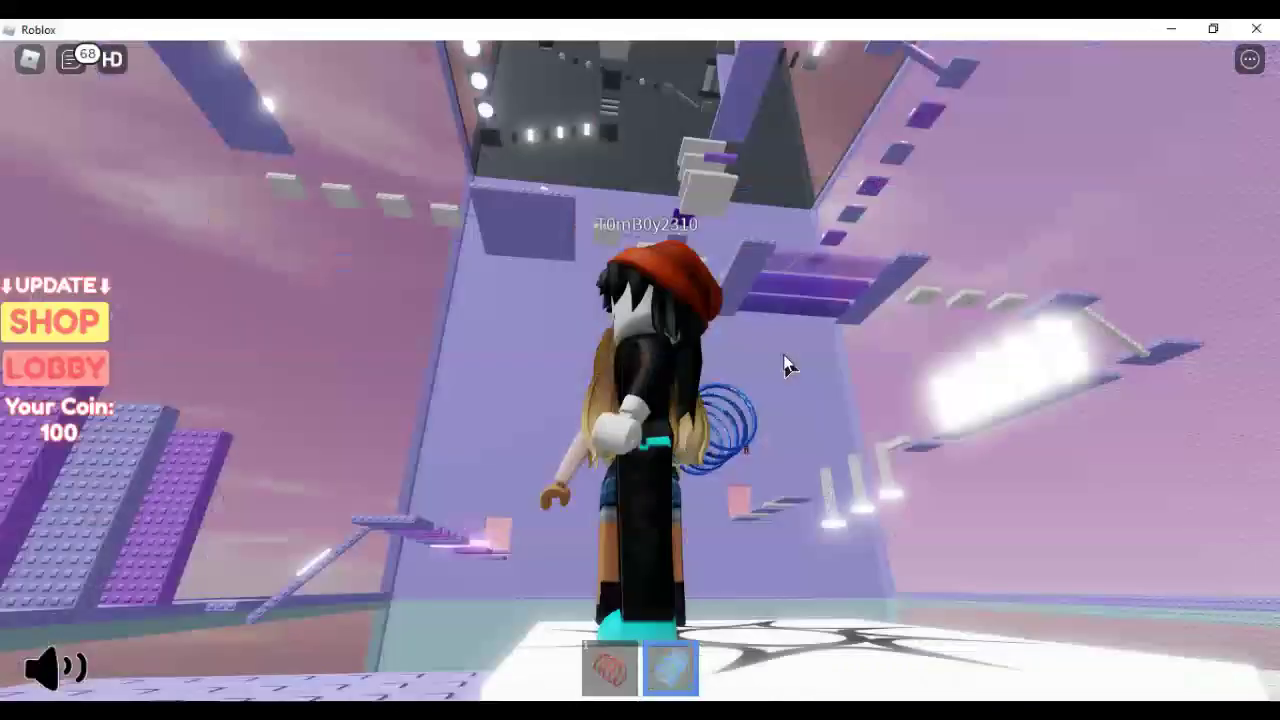
key(Left)
key(Left)
key(Page_Up)
key(Page_Up)
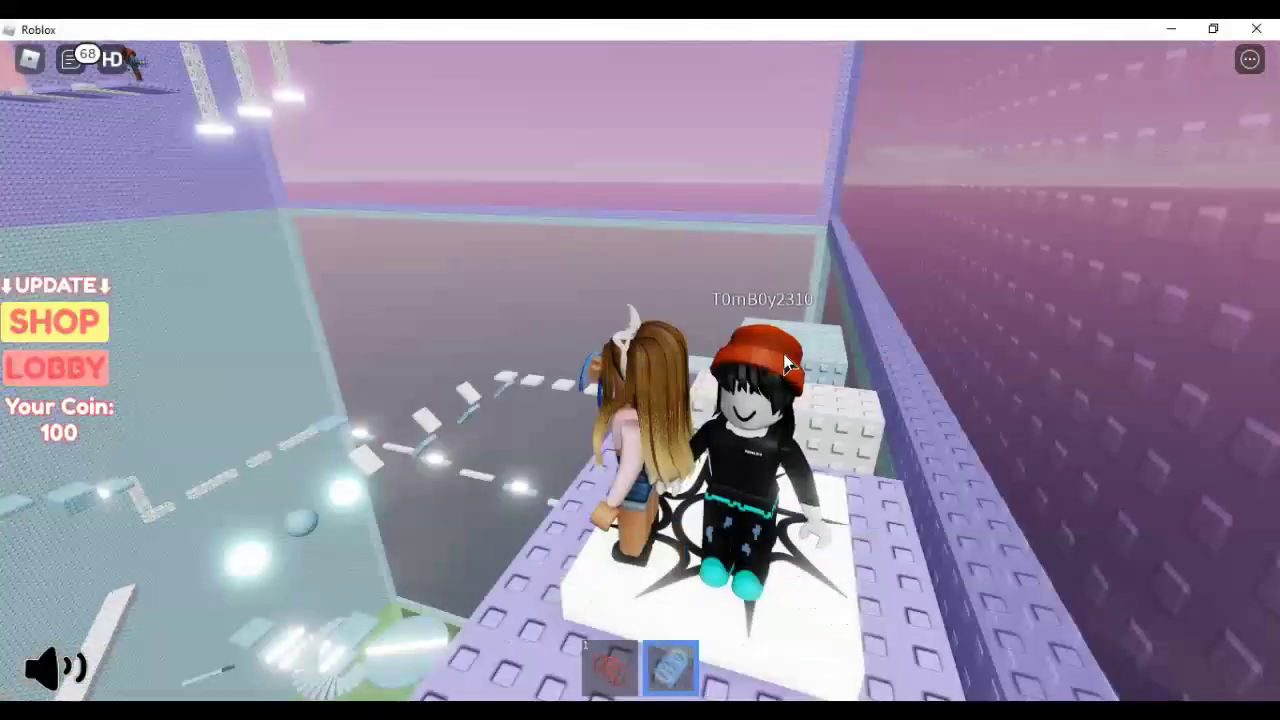
key(Page_Down)
key(Left)
key(Page_Down)
key(Left)
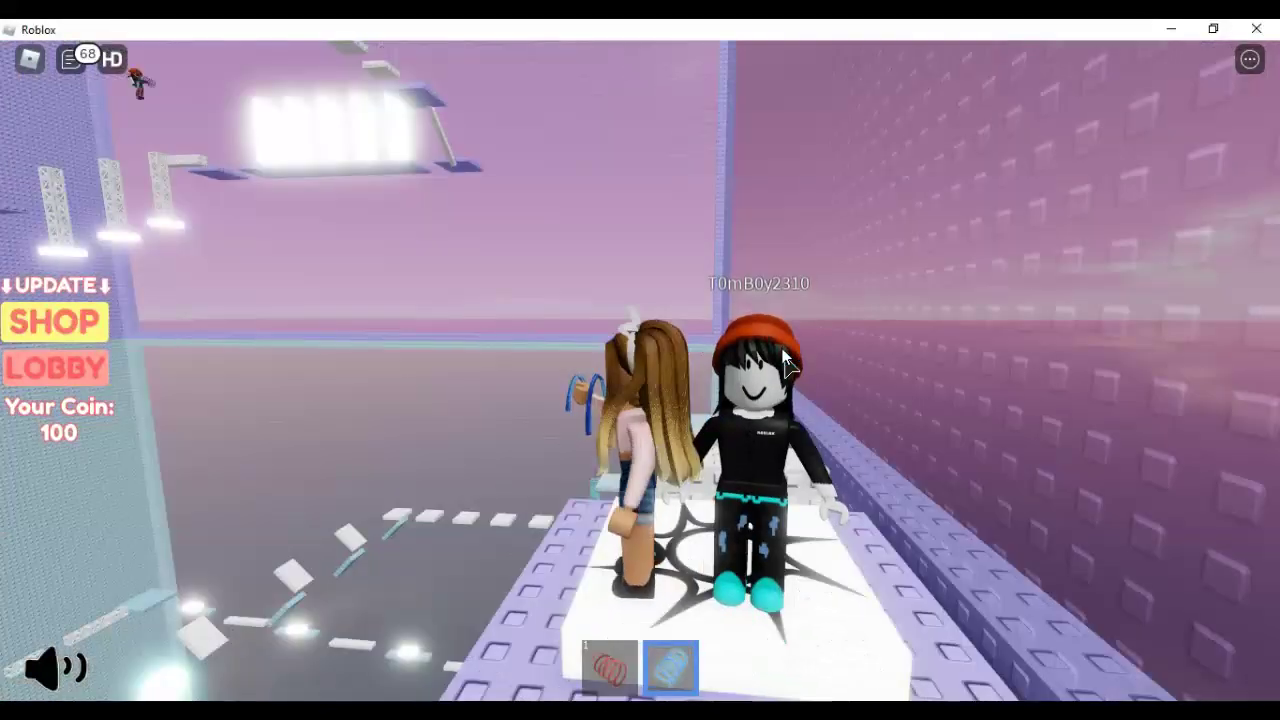
key(Left)
key(Page_Down)
Walk the girl avatar back onto the white pad beside her friend, facing the viewer.
key(w)
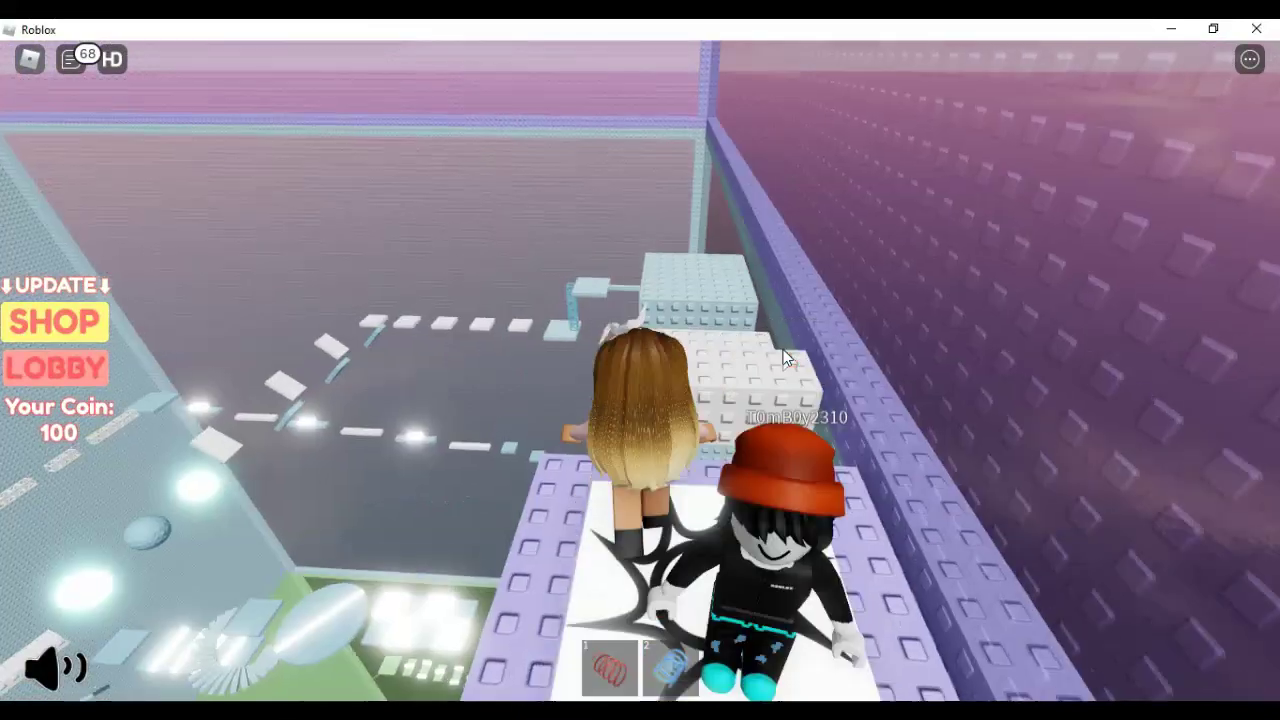
key(s)
key(w)
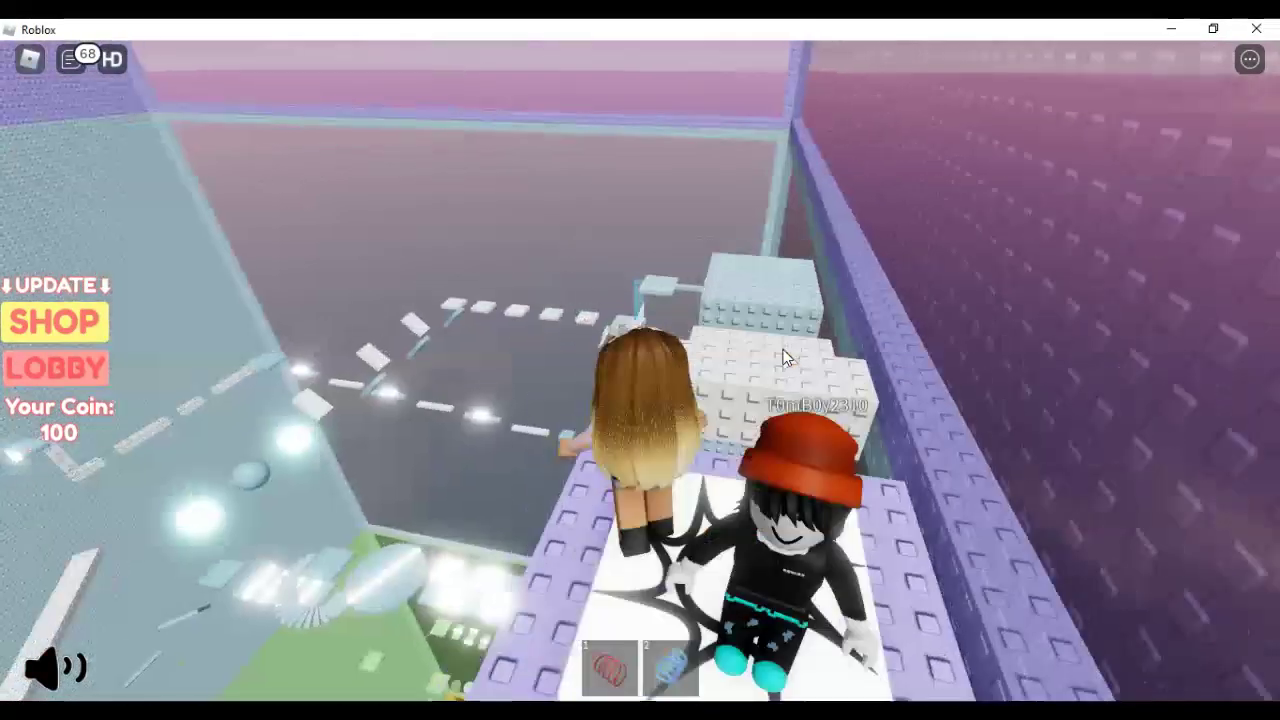
key(s)
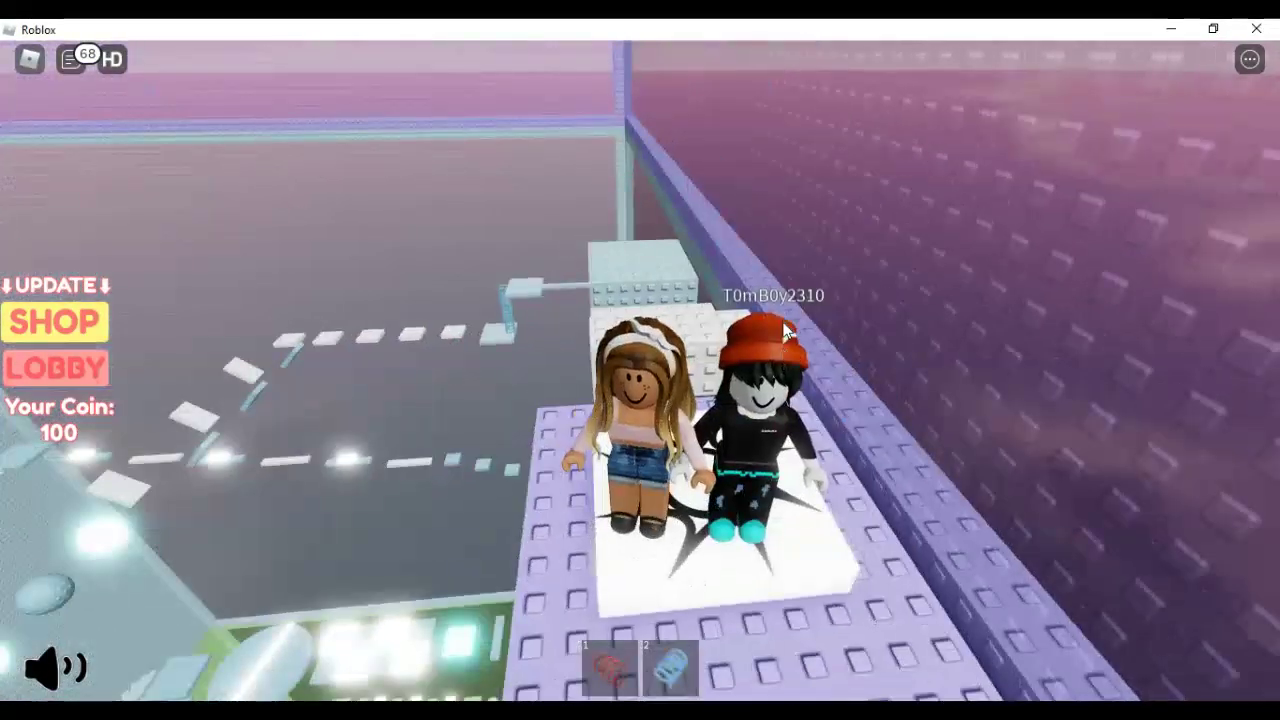
key(Page_Up)
key(Page_Up)
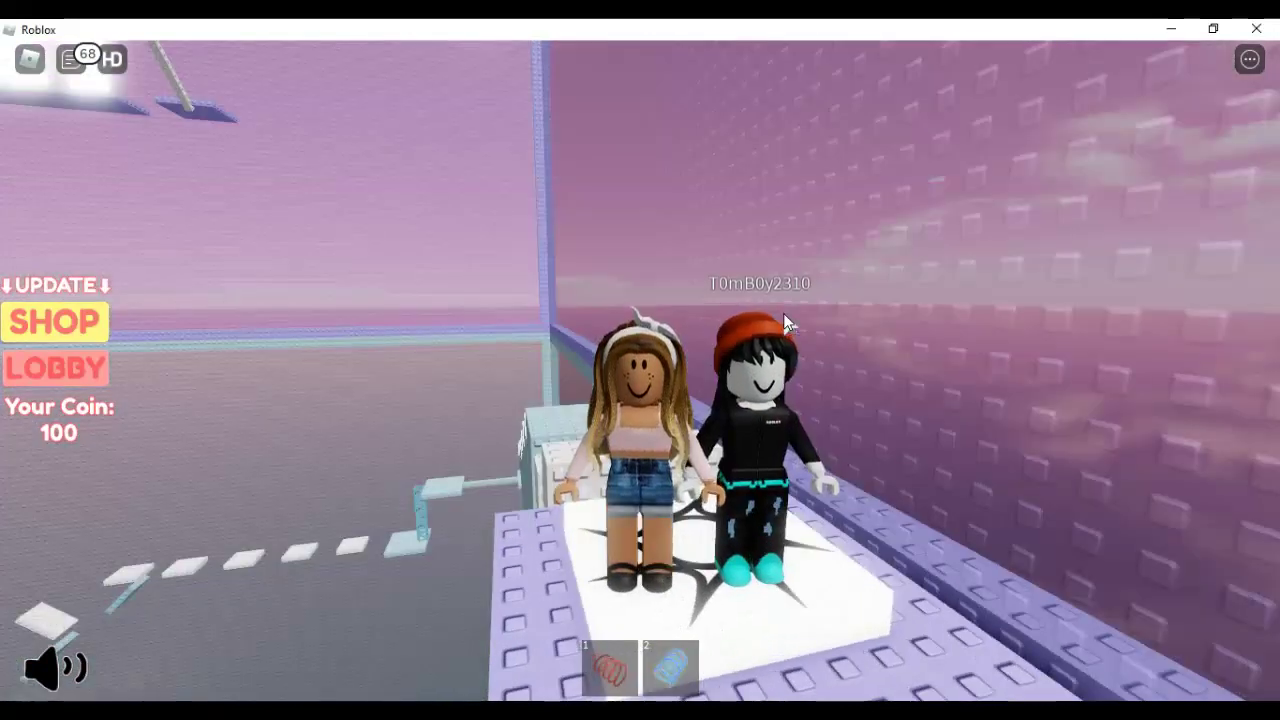
key(Left)
key(Left)
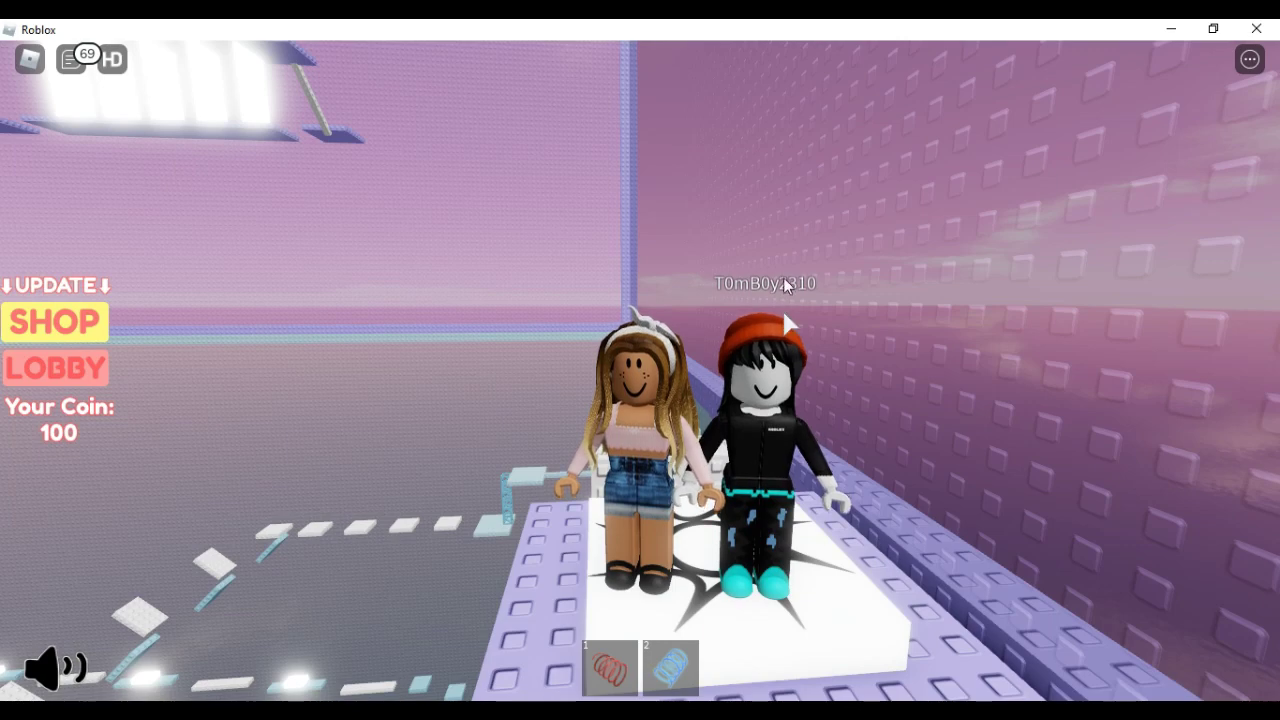
drag(783, 313, 786, 205)
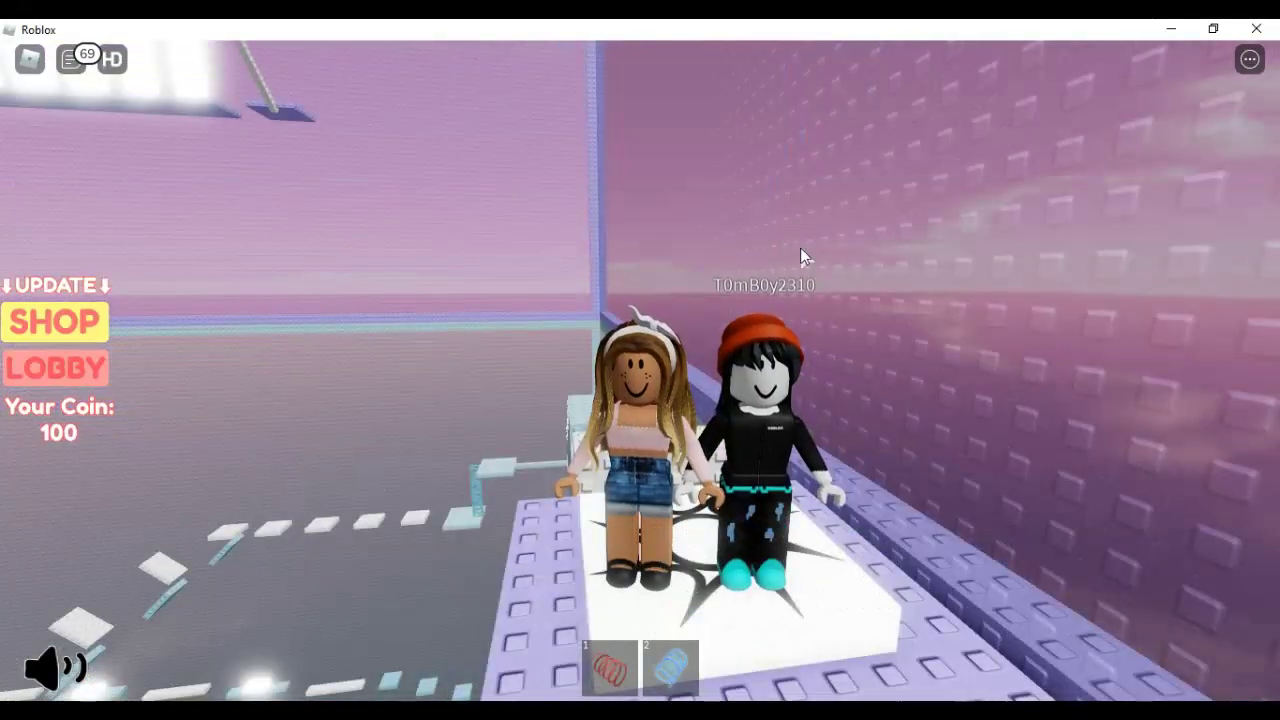